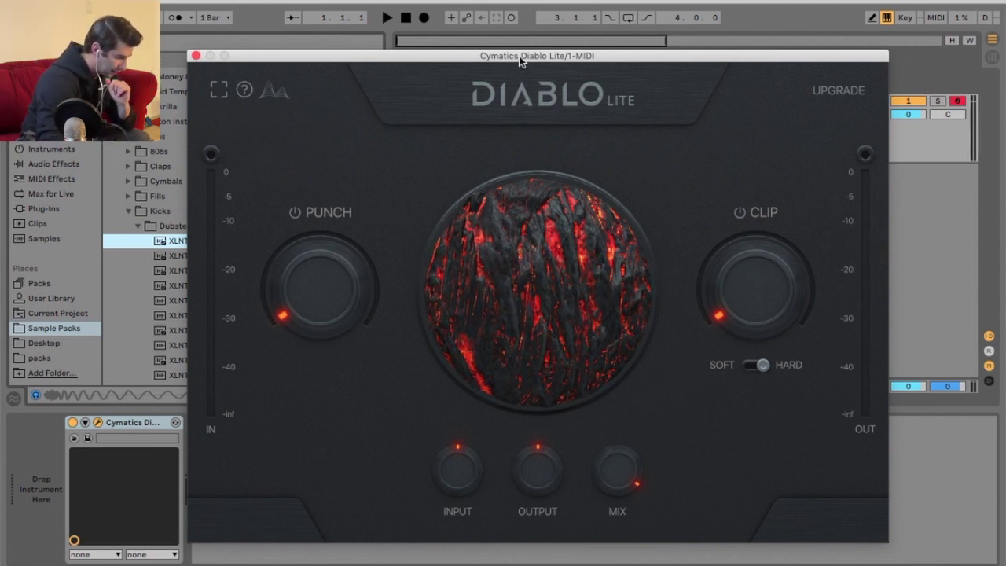
- Move the Diablo Lite window off the browser and preview the Dubstep Kicks samples from Kick 01 to Kick 06
{"action": "left_click_drag", "start_coordinate": [520, 60], "coordinate": [582, 29]}
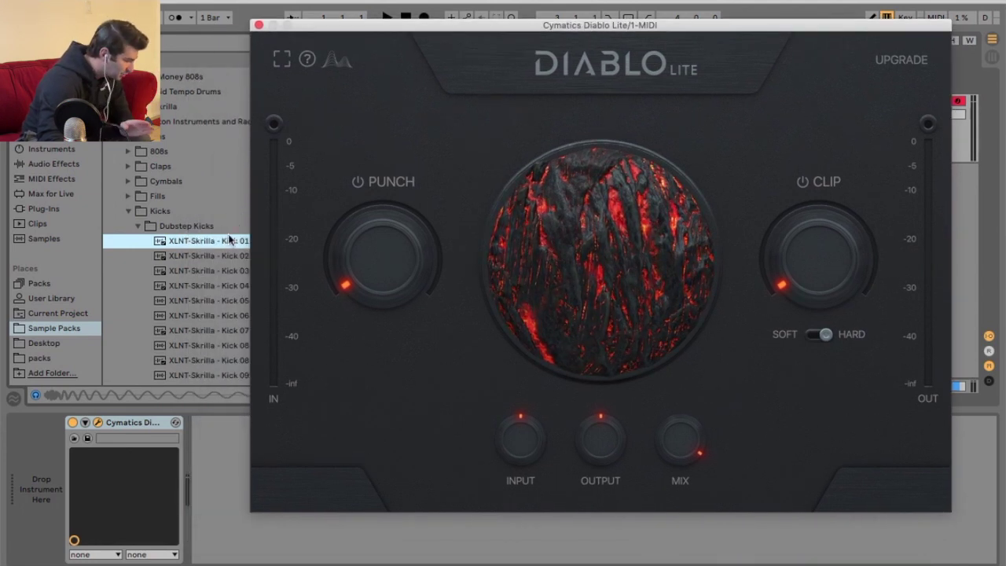
{"action": "left_click", "coordinate": [210, 245]}
{"action": "key", "text": "Down"}
{"action": "key", "text": "Down"}
{"action": "key", "text": "Down"}
{"action": "key", "text": "Down"}
{"action": "key", "text": "Down"}
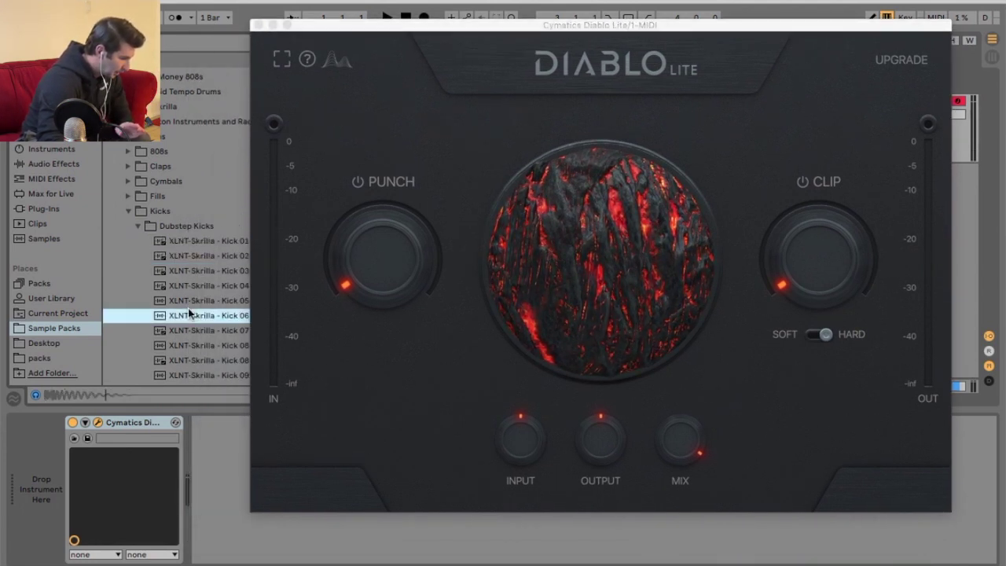
- Load the XLNT-Skrilla Kick 01 - Paradox sample as an instrument ahead of Diablo Lite on the MIDI track
{"action": "left_click", "coordinate": [201, 243]}
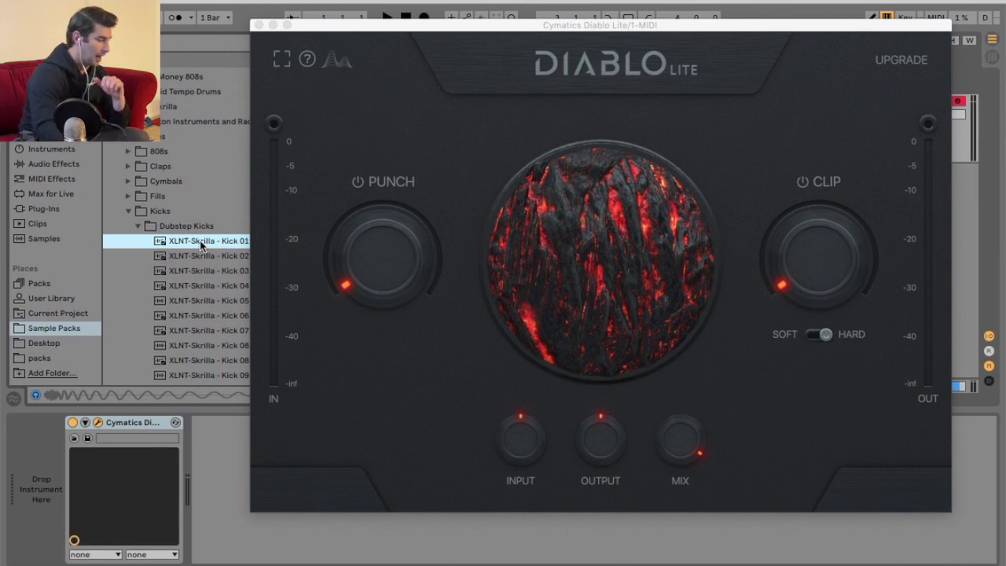
{"action": "left_click_drag", "start_coordinate": [202, 243], "coordinate": [31, 481]}
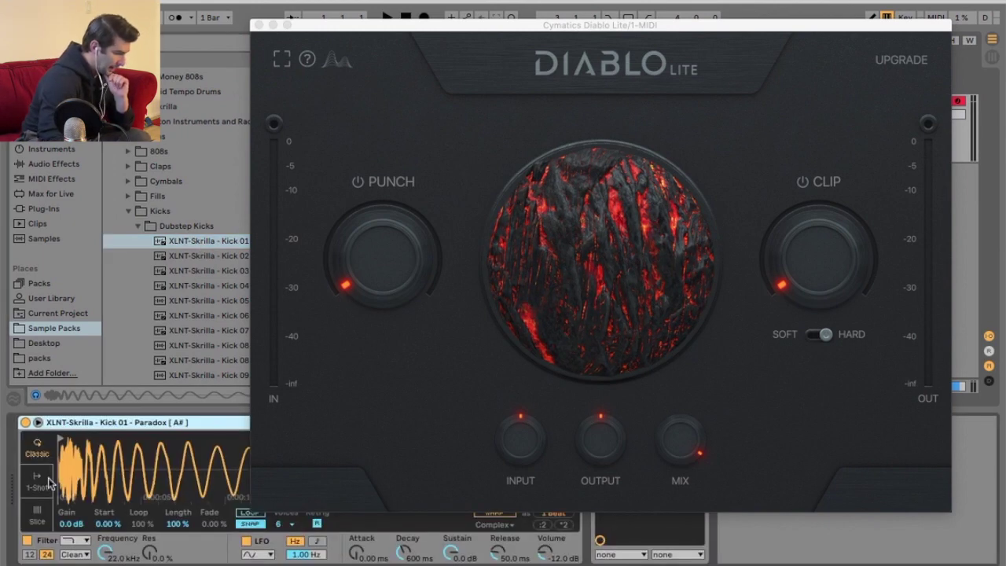
{"action": "left_click_drag", "start_coordinate": [600, 24], "coordinate": [376, 0]}
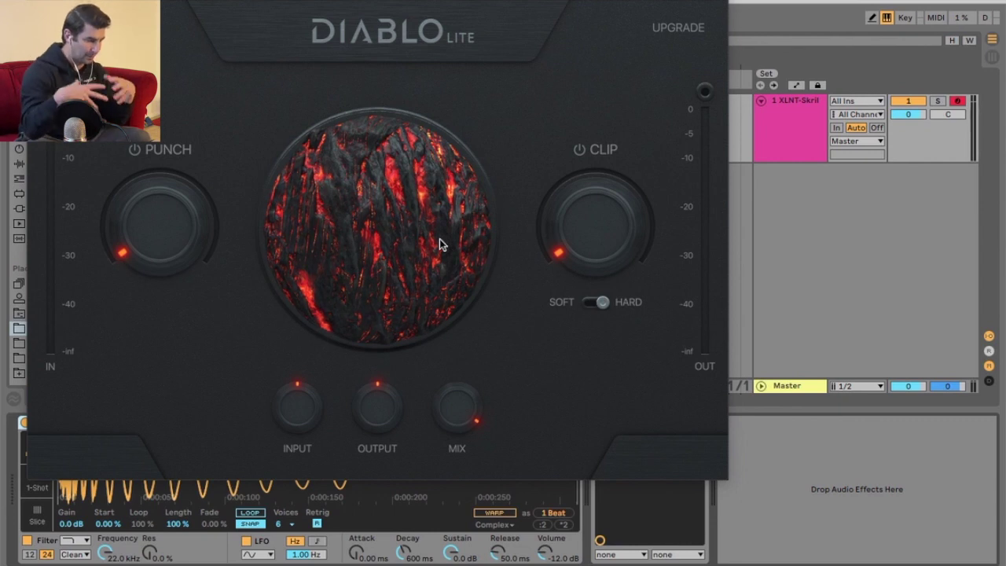
- Play the kick while raising Diablo Lite's Punch to maximum and bringing it back to 0
{"action": "key", "text": "a"}
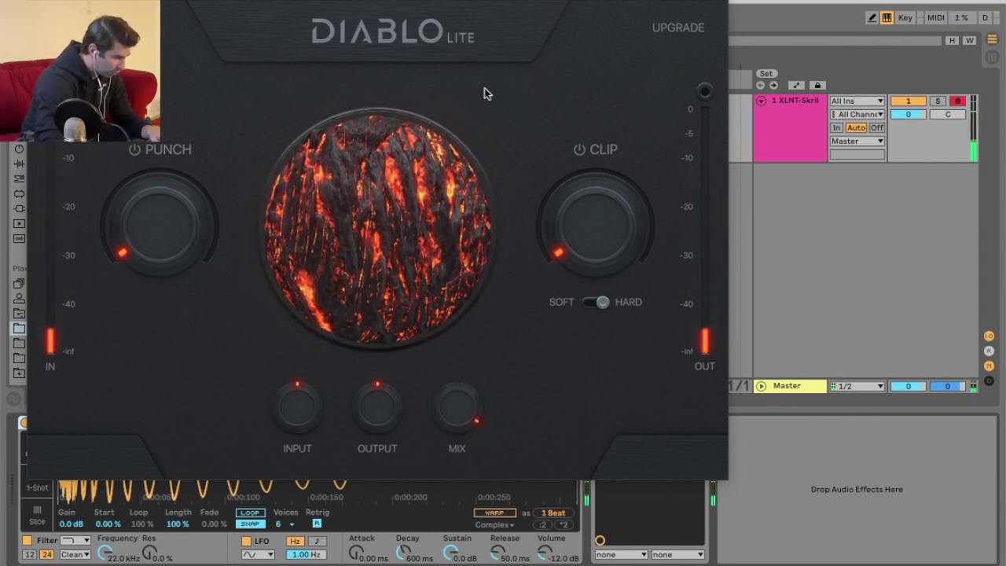
{"action": "left_click_drag", "start_coordinate": [450, 1], "coordinate": [548, 11]}
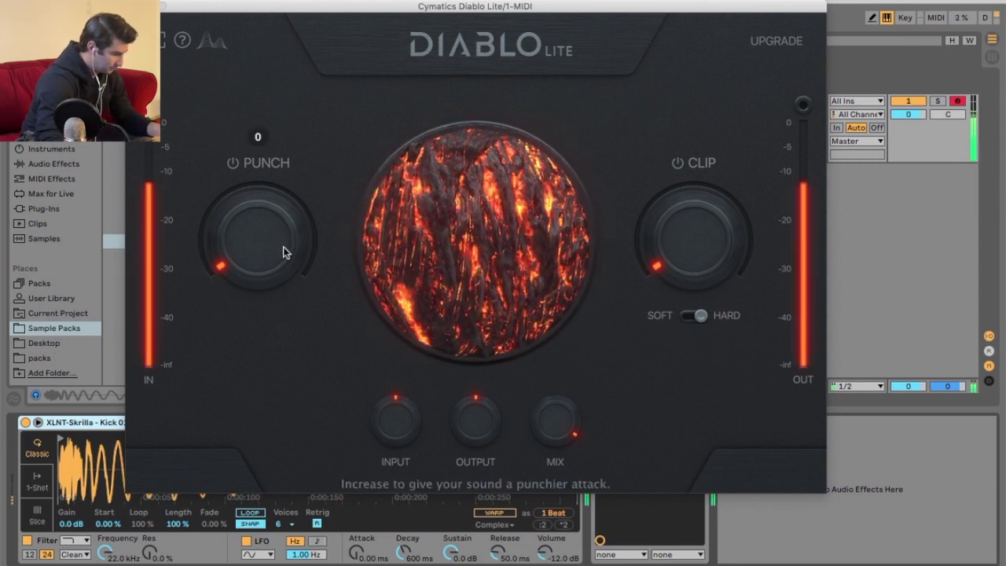
{"action": "left_click_drag", "start_coordinate": [283, 149], "coordinate": [282, 111]}
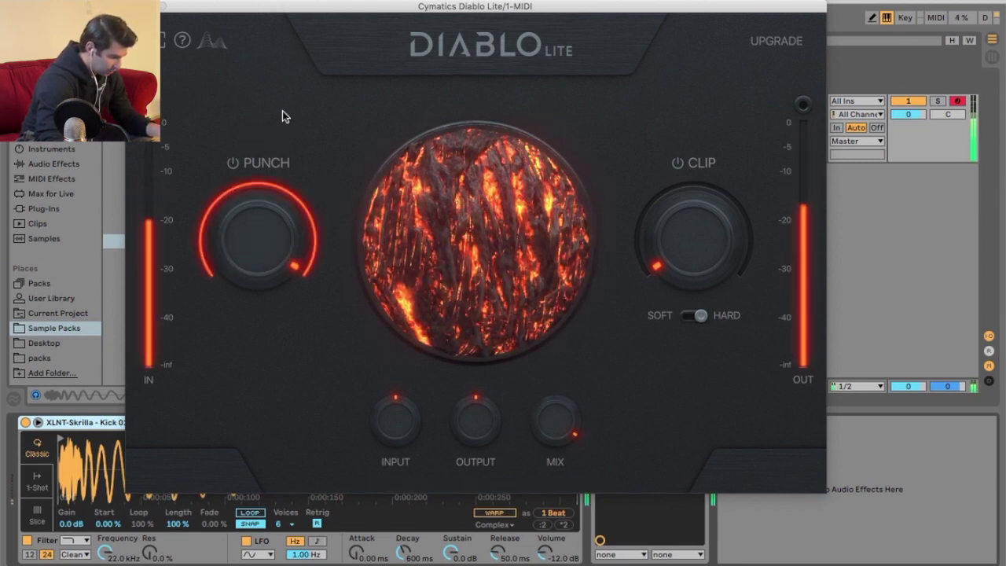
{"action": "left_click_drag", "start_coordinate": [260, 236], "coordinate": [259, 330]}
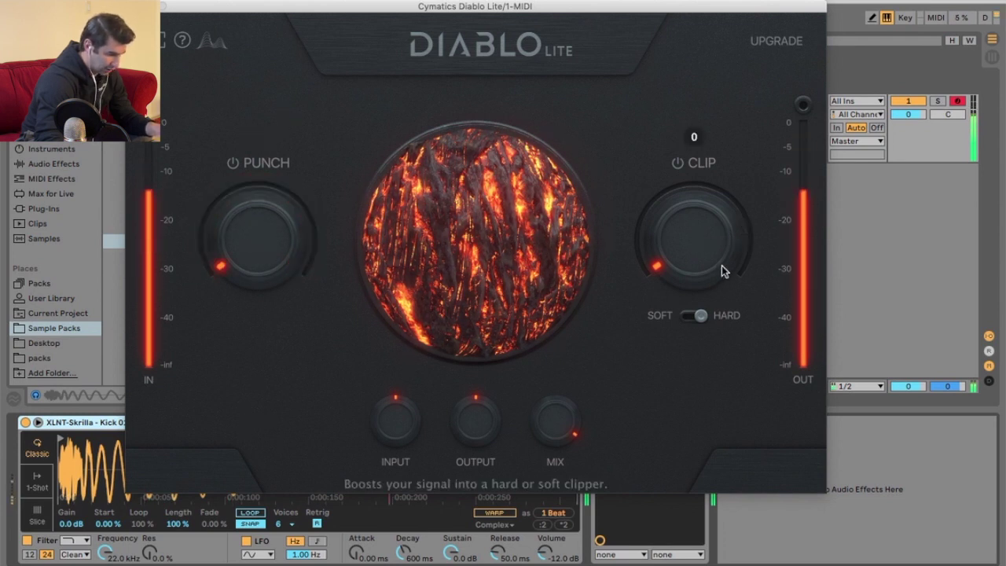
- Raise Clip to maximum in hard mode while playing the kick, and return both Clip and Punch to 0
{"action": "left_click_drag", "start_coordinate": [723, 272], "coordinate": [718, 68]}
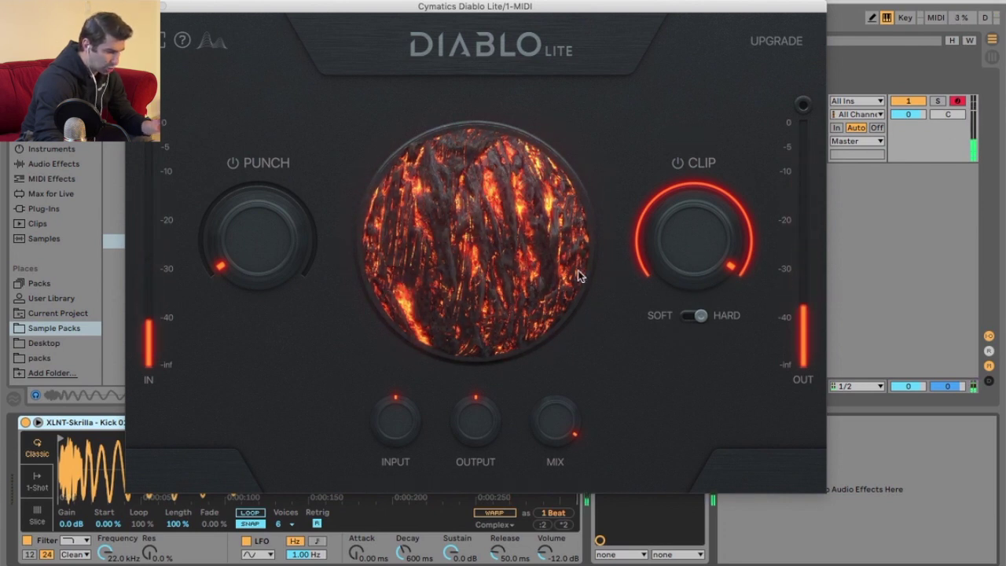
{"action": "mouse_move", "coordinate": [281, 252]}
{"action": "left_click_drag", "start_coordinate": [281, 252], "coordinate": [691, 515]}
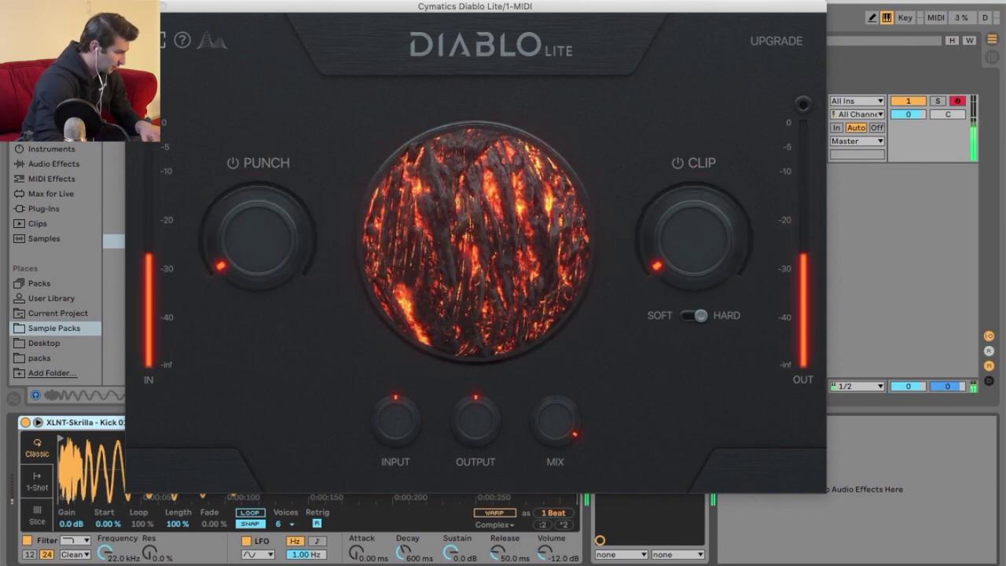
- Add EQ Eight after Diablo Lite and place the reopened Diablo Lite window beside the EQ graph
{"action": "key", "text": "super+alt+p"}
{"action": "left_click", "coordinate": [78, 165]}
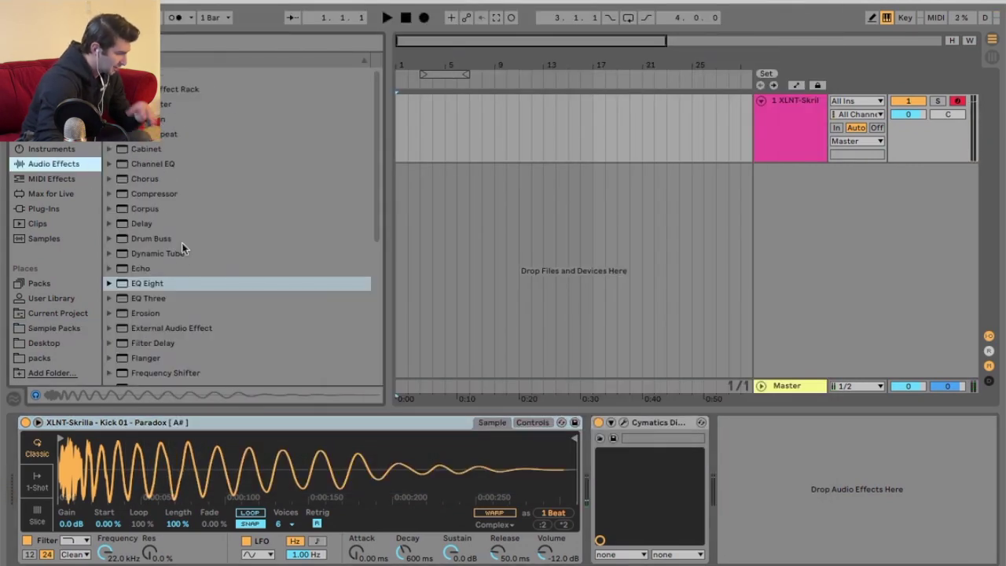
{"action": "left_click", "coordinate": [163, 281]}
{"action": "left_click_drag", "start_coordinate": [269, 292], "coordinate": [802, 488]}
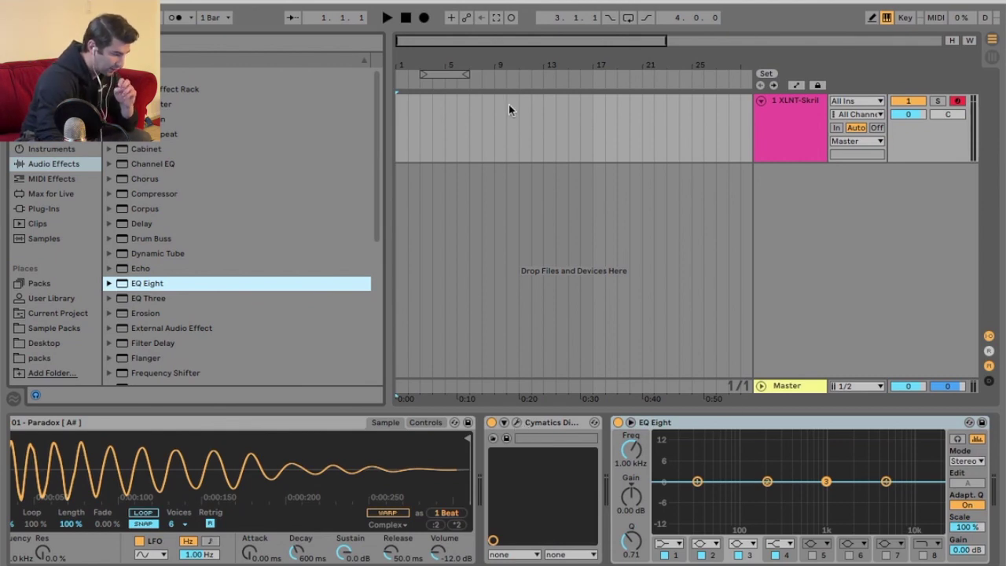
{"action": "left_click", "coordinate": [517, 424]}
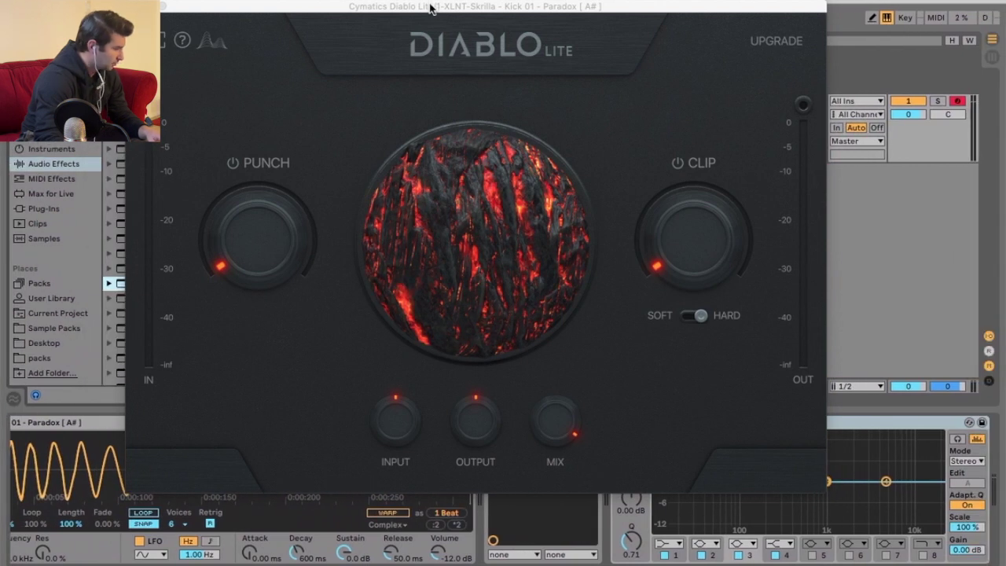
{"action": "left_click_drag", "start_coordinate": [434, 6], "coordinate": [264, 6]}
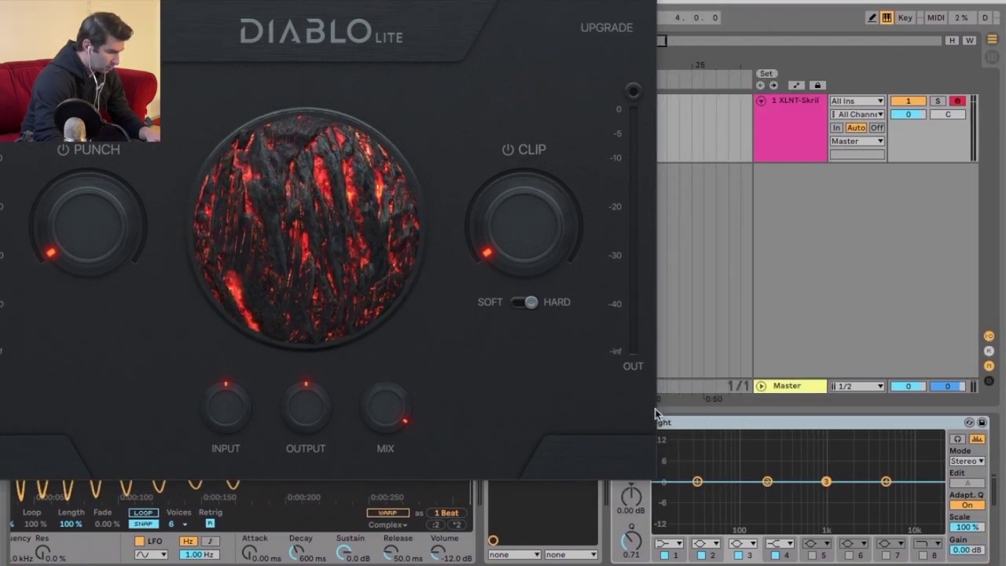
- Play the kick and raise Clip to maximum in hard mode to compare the frequency spectrum in EQ Eight
{"action": "left_click", "coordinate": [745, 103]}
{"action": "key", "text": "space"}
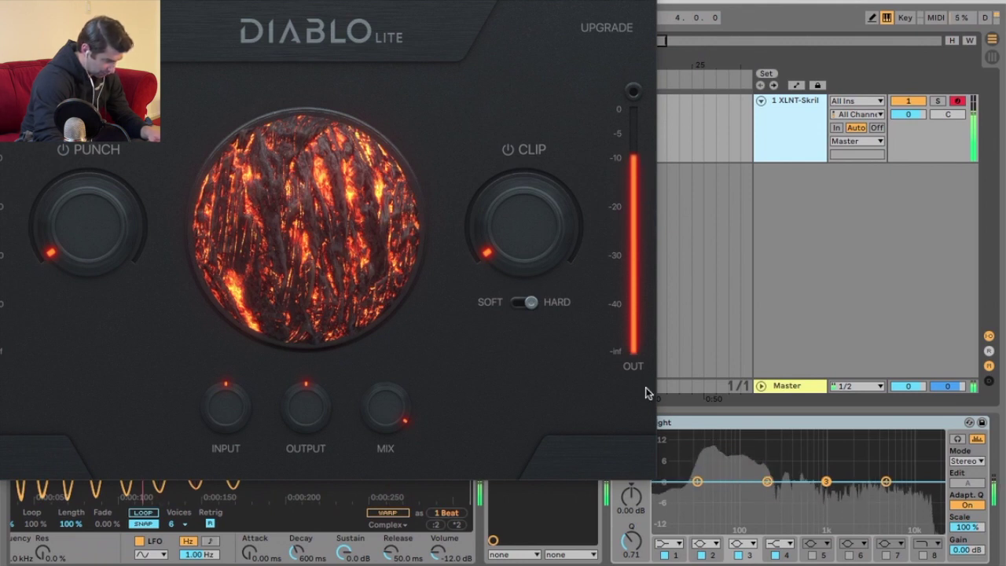
{"action": "left_click_drag", "start_coordinate": [539, 283], "coordinate": [510, 11]}
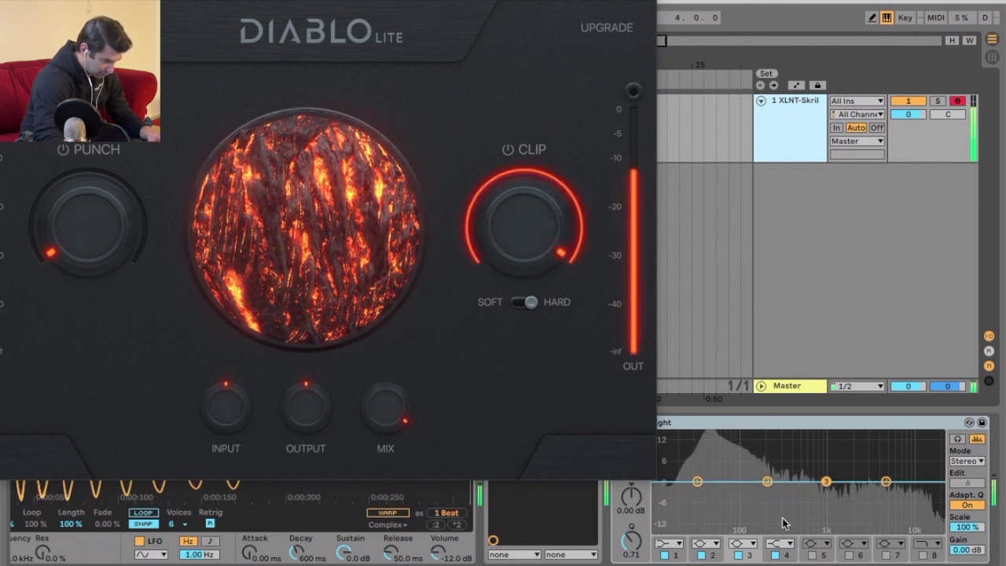
{"action": "key", "text": "space"}
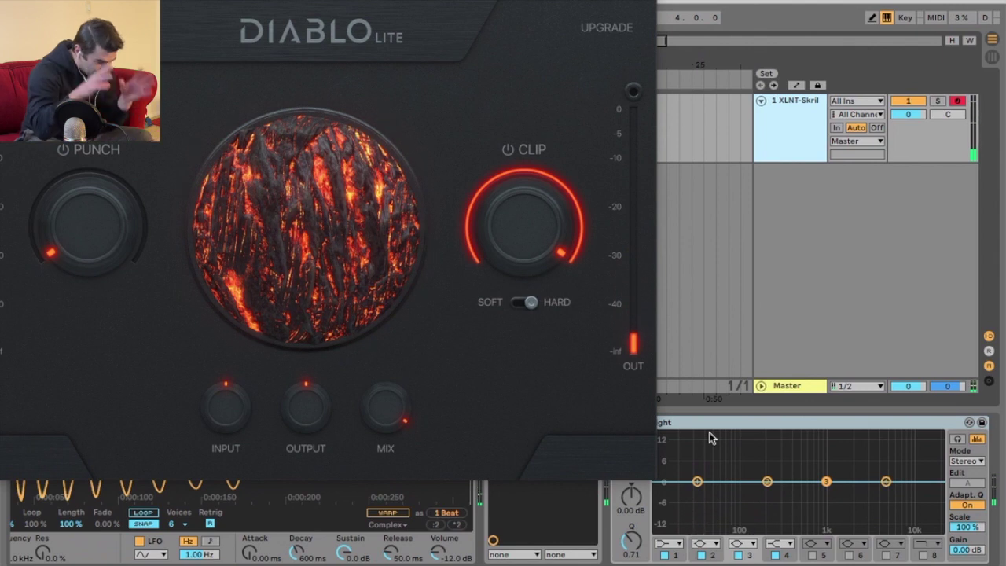
{"action": "key", "text": "space"}
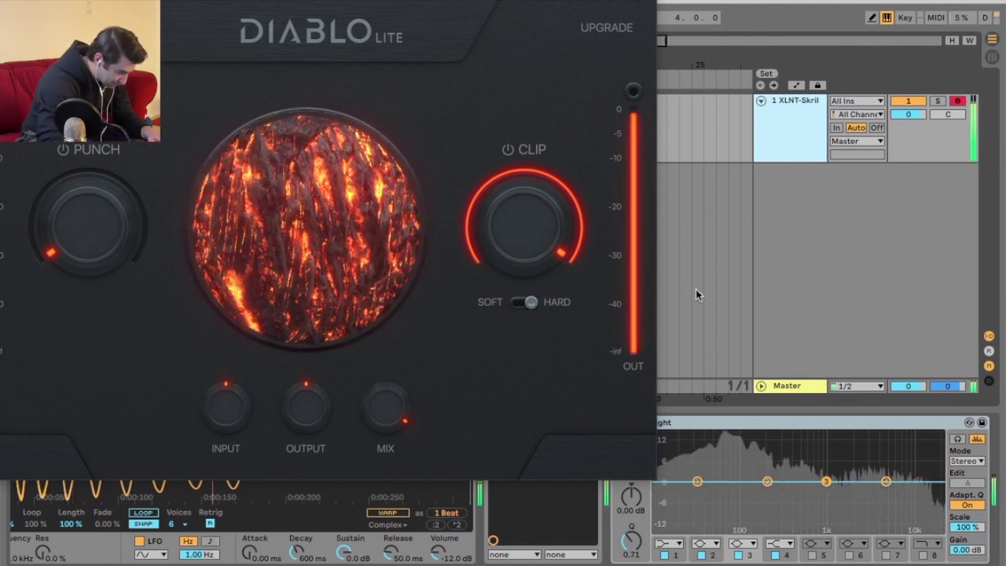
- Audition the kick with soft clipping, set Clip back to 0 and restore the hard mode
{"action": "left_click", "coordinate": [525, 302]}
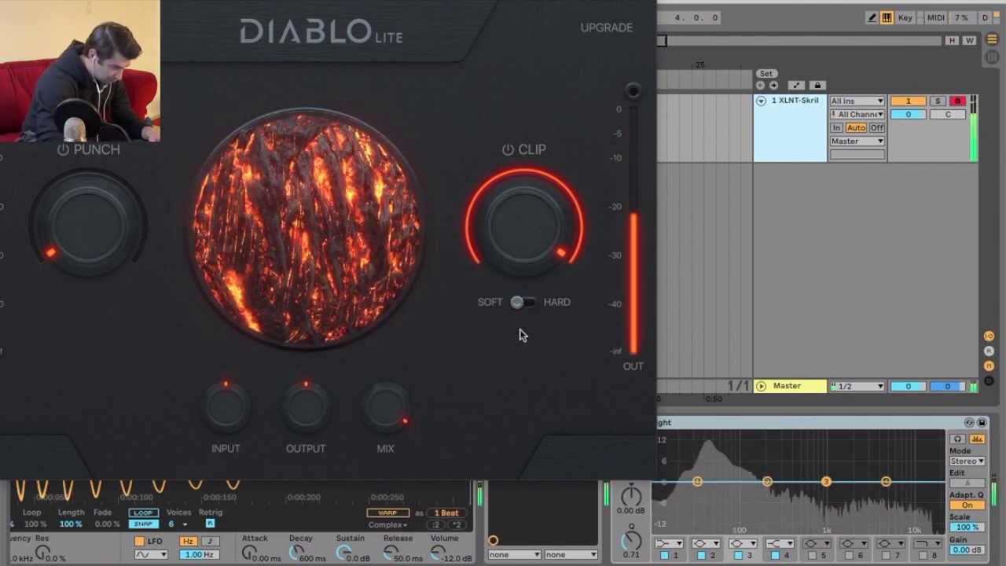
{"action": "key", "text": "space"}
{"action": "left_click_drag", "start_coordinate": [512, 288], "coordinate": [512, 512]}
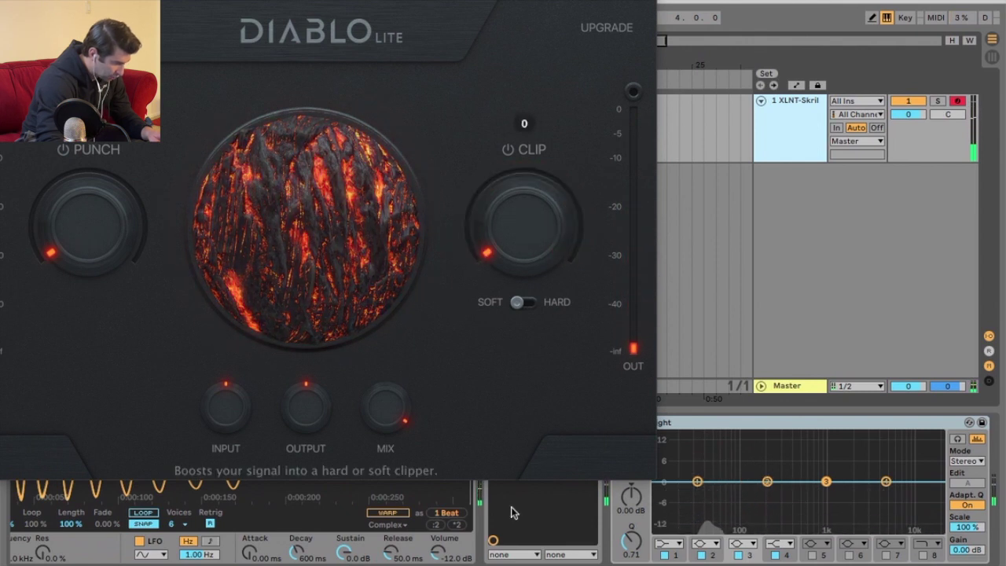
{"action": "left_click", "coordinate": [523, 302]}
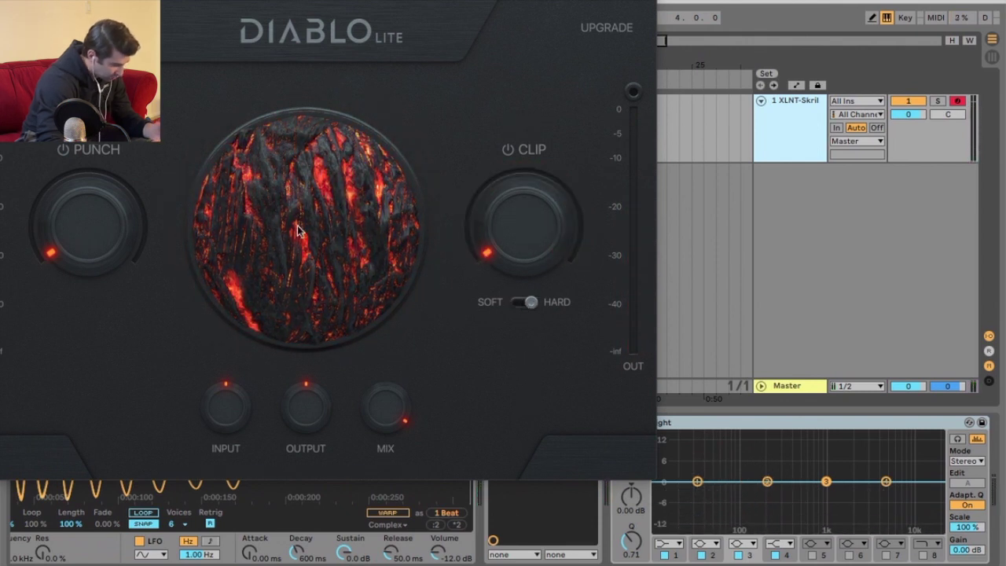
- Raise Punch to maximum while playing the kick, and raise Clip to maximum with it
{"action": "key", "text": "space"}
{"action": "left_click_drag", "start_coordinate": [116, 244], "coordinate": [117, 126]}
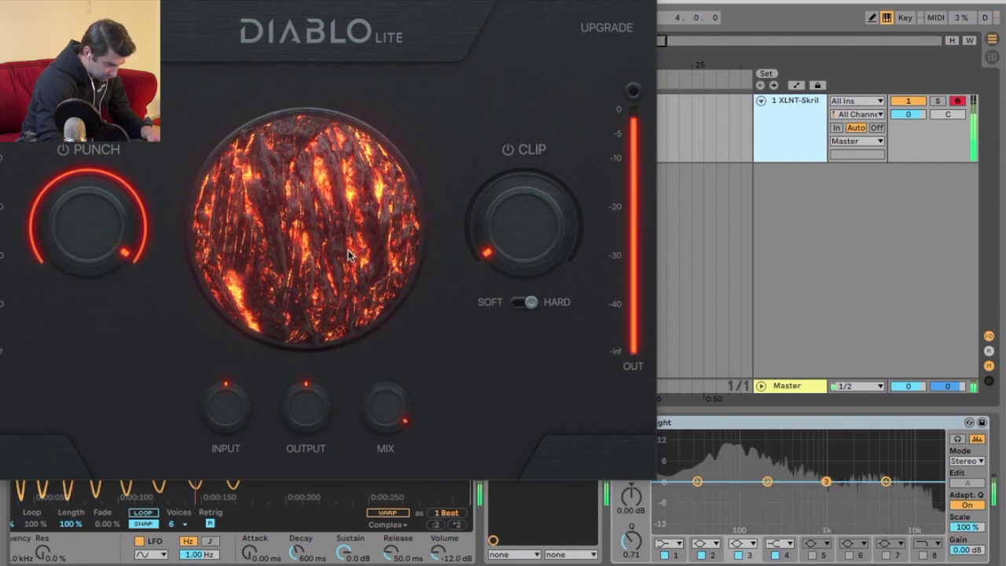
{"action": "left_click_drag", "start_coordinate": [68, 197], "coordinate": [102, 298]}
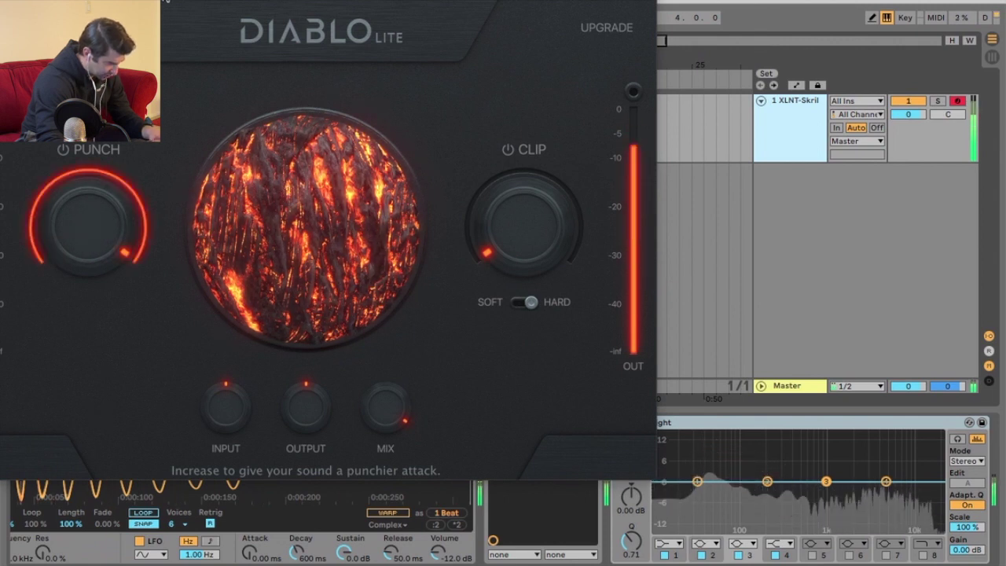
{"action": "left_click_drag", "start_coordinate": [470, 220], "coordinate": [523, 122]}
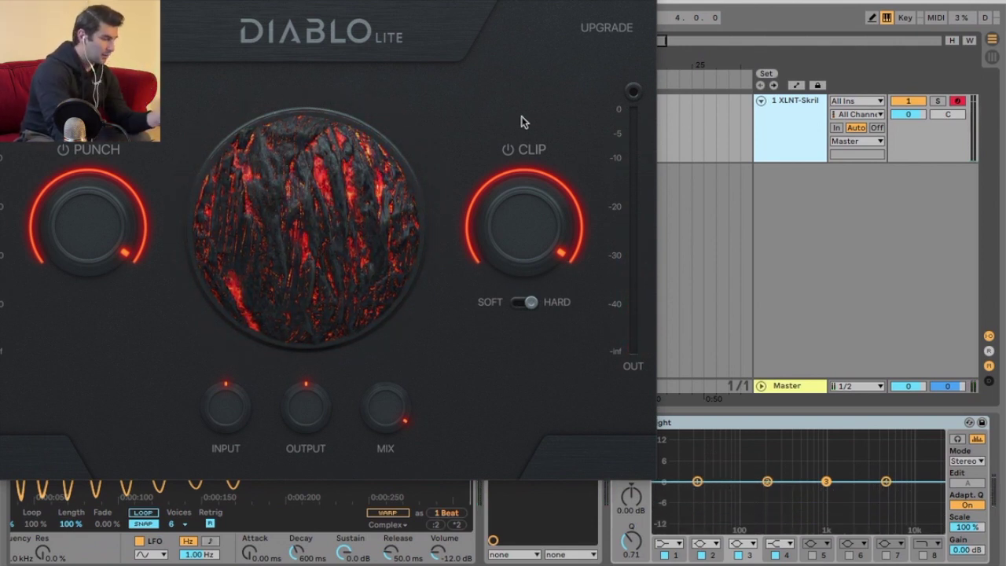
{"action": "mouse_move", "coordinate": [395, 425]}
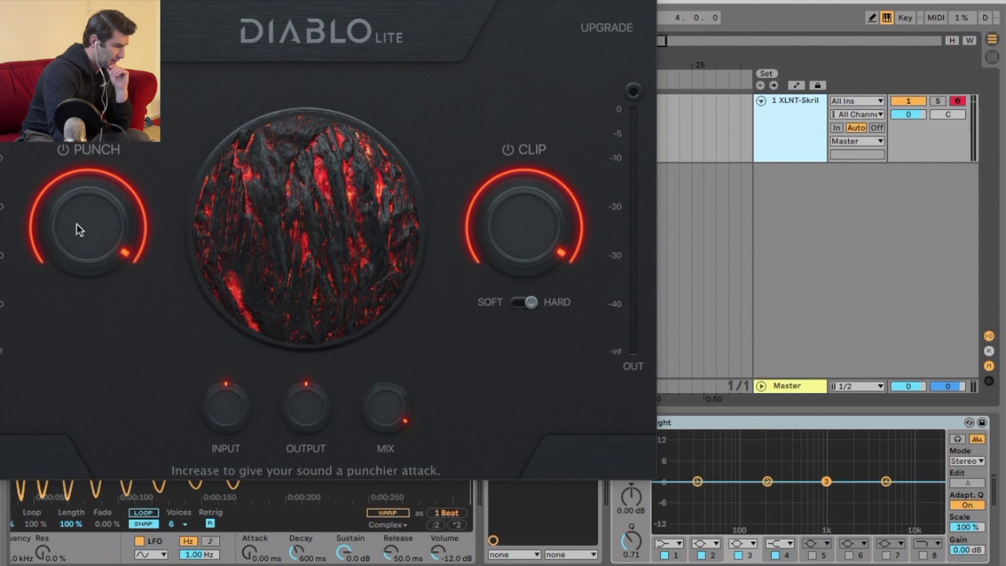
{"action": "mouse_move", "coordinate": [555, 228]}
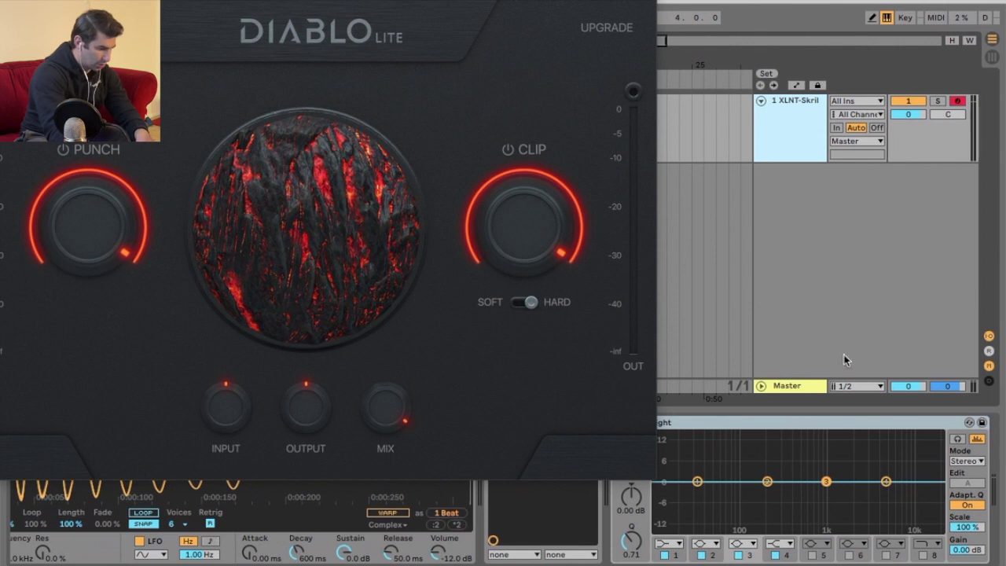
- Delete EQ Eight from the track and show the Sample Packs folder in the browser again
{"action": "left_click", "coordinate": [803, 422]}
{"action": "key", "text": "Delete"}
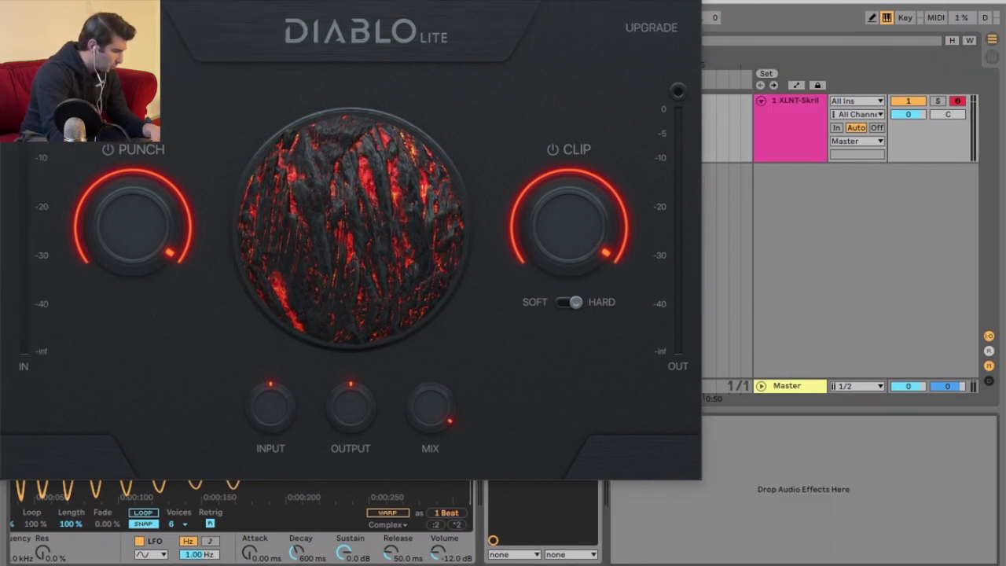
{"action": "left_click_drag", "start_coordinate": [251, 1], "coordinate": [556, 2]}
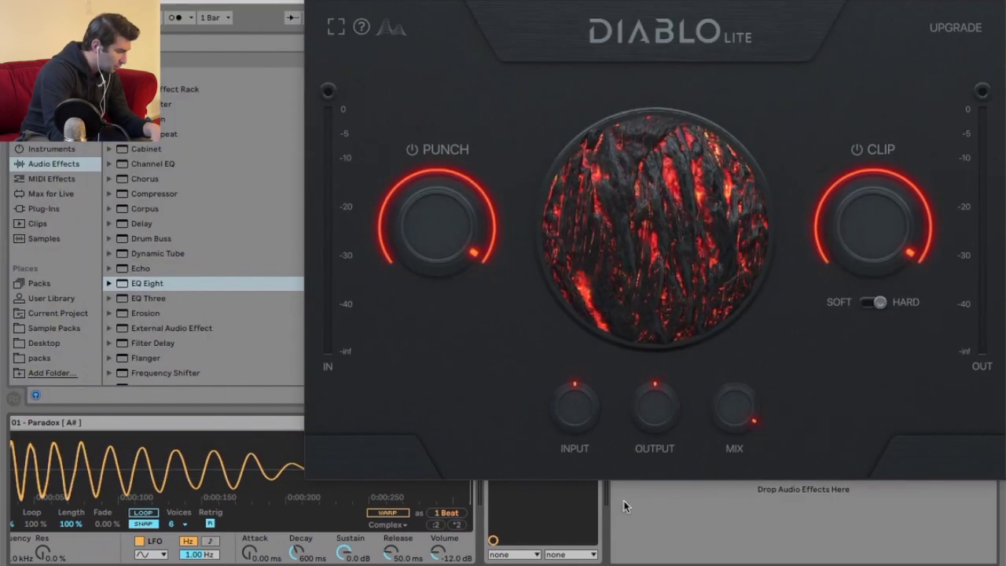
{"action": "left_click", "coordinate": [63, 358]}
{"action": "left_click", "coordinate": [70, 328]}
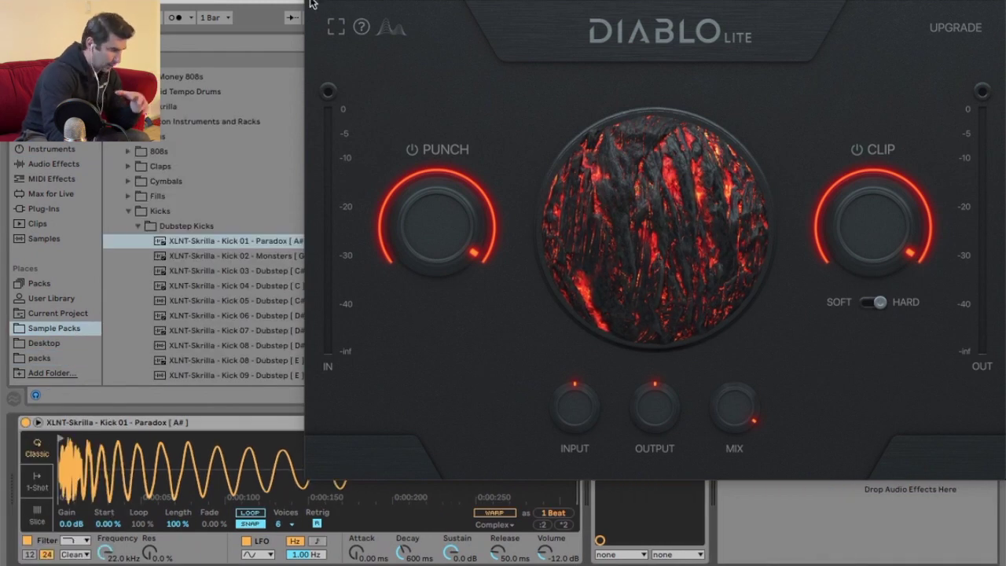
- Reset Punch and Clip to 0 in Diablo Lite and close its window
{"action": "left_click_drag", "start_coordinate": [433, 233], "coordinate": [773, 335]}
{"action": "left_click_drag", "start_coordinate": [873, 228], "coordinate": [872, 346]}
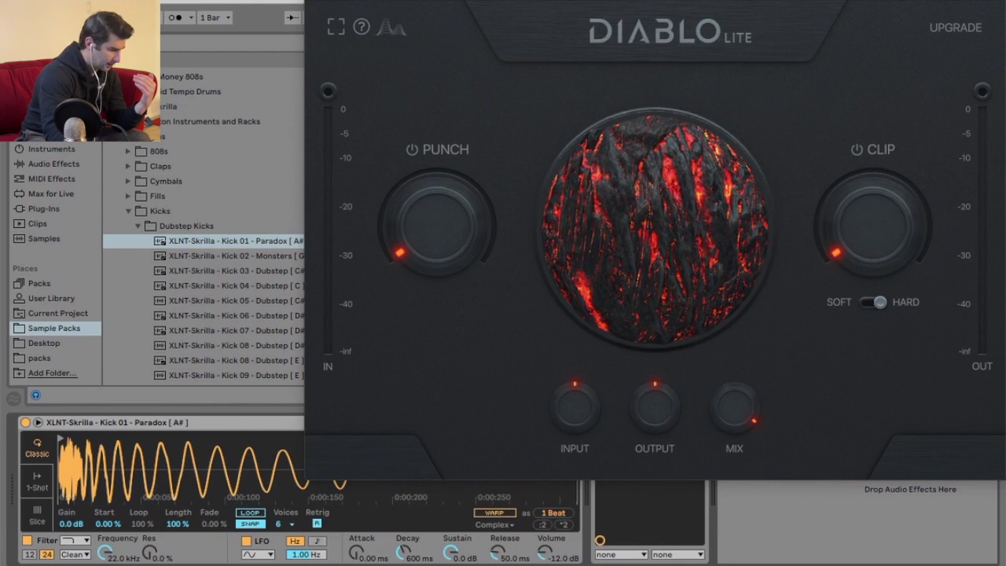
{"action": "left_click", "coordinate": [313, 2]}
- Remove the Kick 01 - Paradox instrument from the track and expand the Pop Kicks folder
{"action": "left_click", "coordinate": [332, 429]}
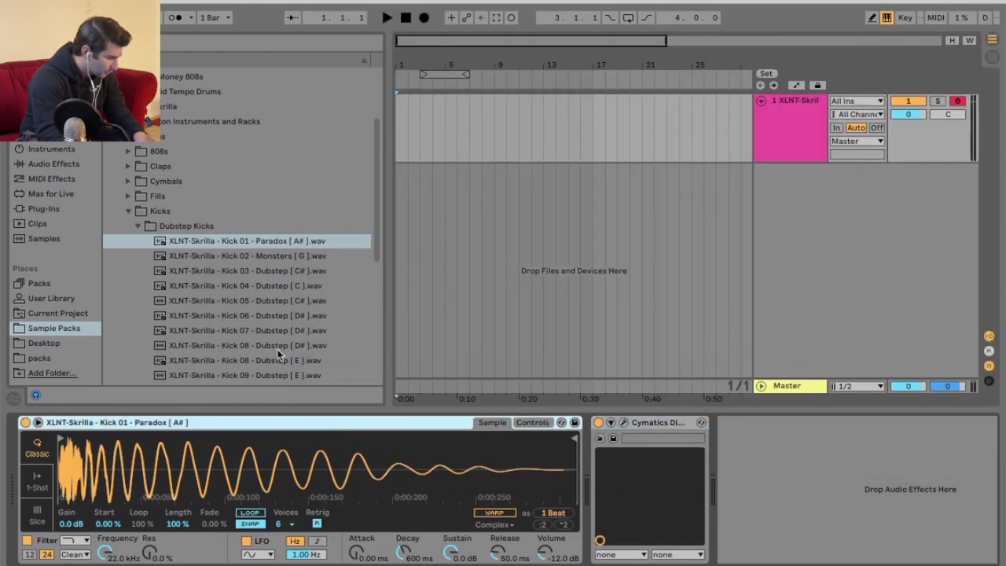
{"action": "key", "text": "Delete"}
{"action": "left_click", "coordinate": [138, 226]}
{"action": "left_click", "coordinate": [137, 241]}
{"action": "left_click", "coordinate": [138, 241]}
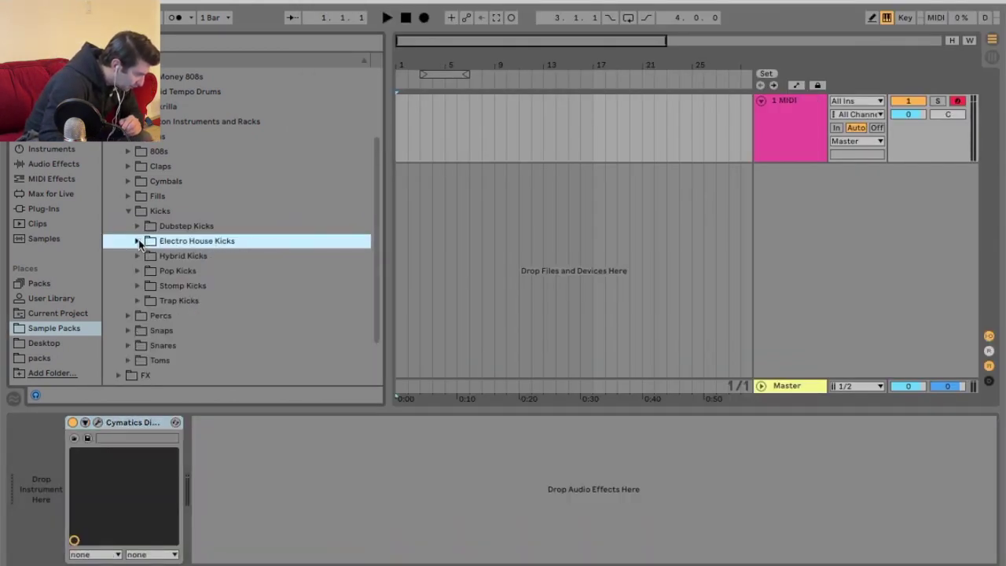
{"action": "left_click", "coordinate": [137, 271]}
{"action": "scroll", "coordinate": [217, 202], "scroll_direction": "down", "scroll_amount": 5}
- Preview the kick samples in the Pop Kicks folder one after another
{"action": "left_click", "coordinate": [218, 219]}
{"action": "left_click", "coordinate": [218, 236]}
{"action": "left_click", "coordinate": [220, 221]}
{"action": "left_click", "coordinate": [218, 250]}
{"action": "left_click", "coordinate": [218, 265]}
{"action": "left_click", "coordinate": [218, 279]}
{"action": "left_click", "coordinate": [217, 292]}
- Load XLNT-Skrilla Kick 02 - Face Fears as the track's instrument and open the Diablo Lite window
{"action": "left_click", "coordinate": [222, 223]}
{"action": "left_click_drag", "start_coordinate": [223, 223], "coordinate": [40, 483]}
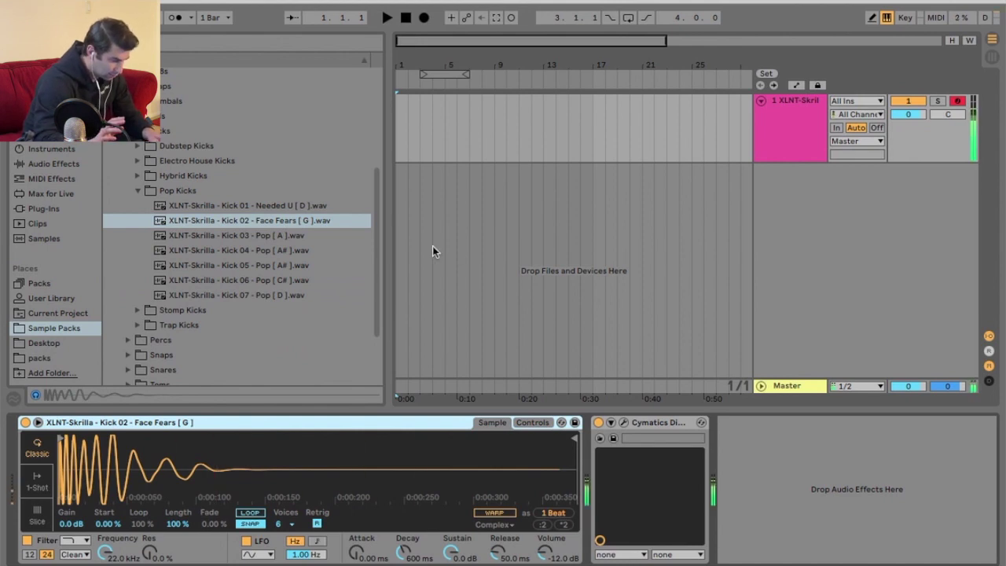
{"action": "left_click", "coordinate": [624, 422]}
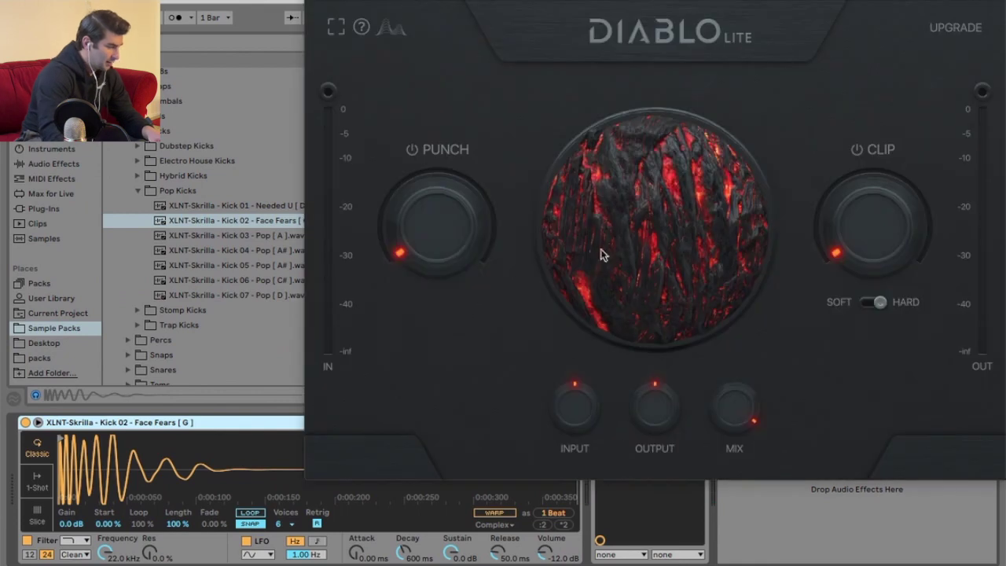
- Raise Punch to 100 and Clip to maximum on the Kick 02 - Face Fears sample
{"action": "left_click_drag", "start_coordinate": [569, 1], "coordinate": [294, 2]}
{"action": "left_click_drag", "start_coordinate": [142, 246], "coordinate": [169, 100]}
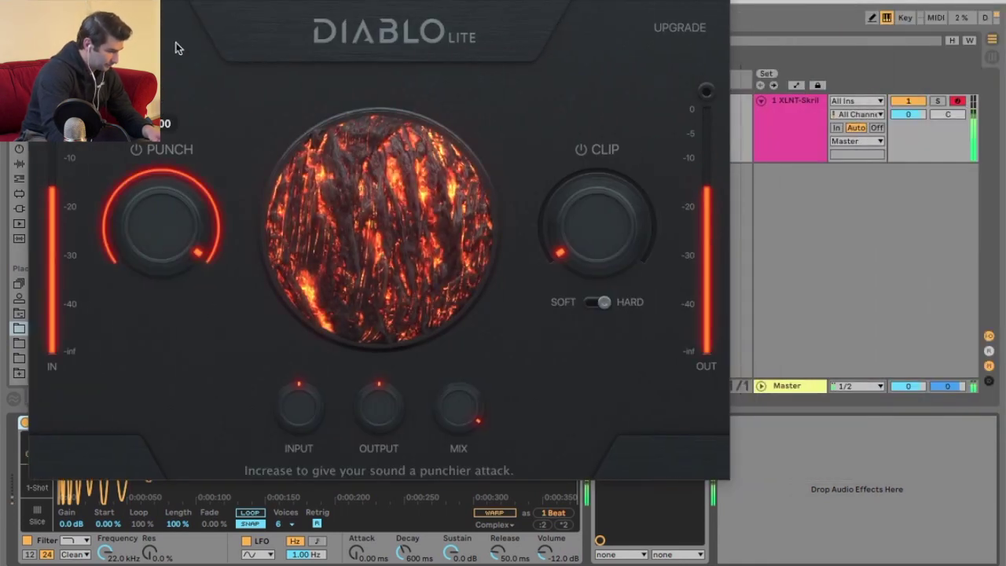
{"action": "left_click_drag", "start_coordinate": [574, 216], "coordinate": [573, 118]}
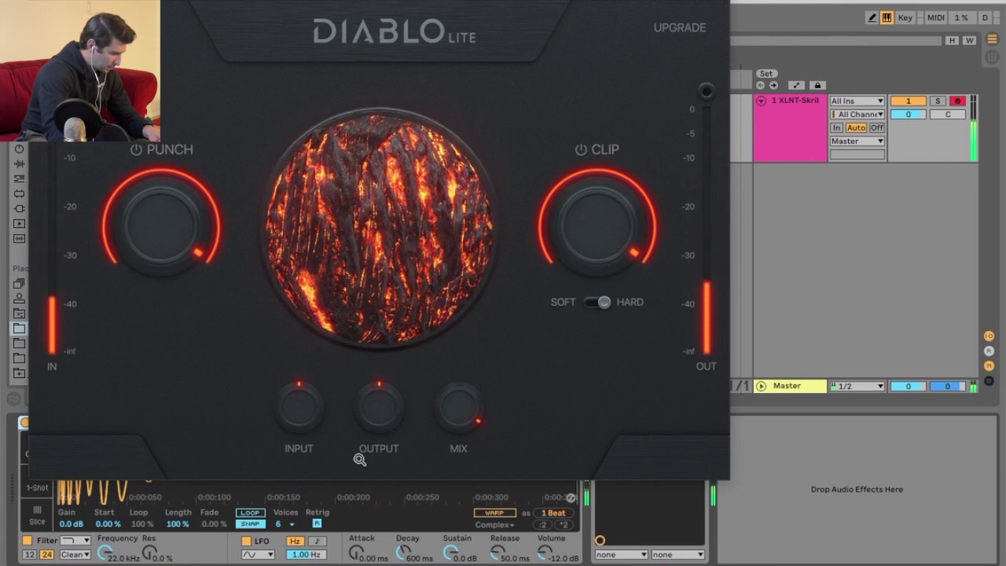
{"action": "mouse_move", "coordinate": [586, 239]}
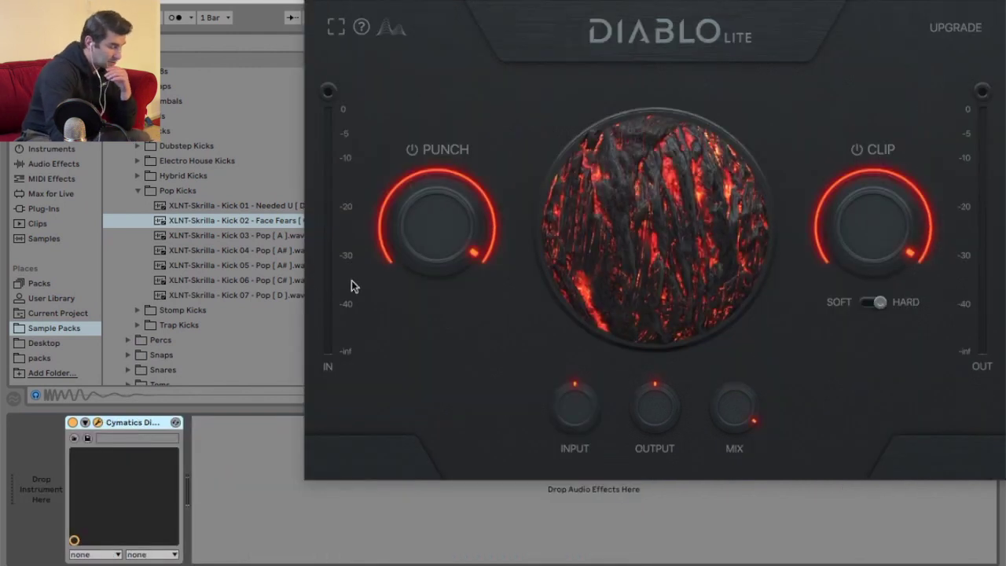
- Preview the remaining Pop Kicks samples and Stomp Kick 01 - Fuji from the Stomp Kicks folder
{"action": "left_click", "coordinate": [200, 236]}
{"action": "left_click", "coordinate": [202, 250]}
{"action": "left_click", "coordinate": [205, 279]}
{"action": "left_click", "coordinate": [198, 295]}
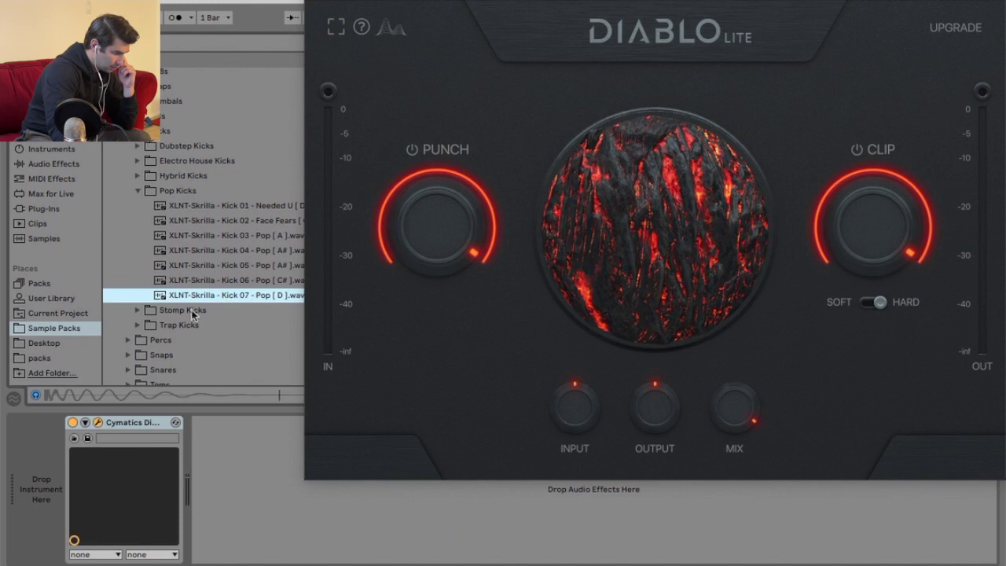
{"action": "left_click", "coordinate": [192, 310]}
{"action": "left_click", "coordinate": [222, 246]}
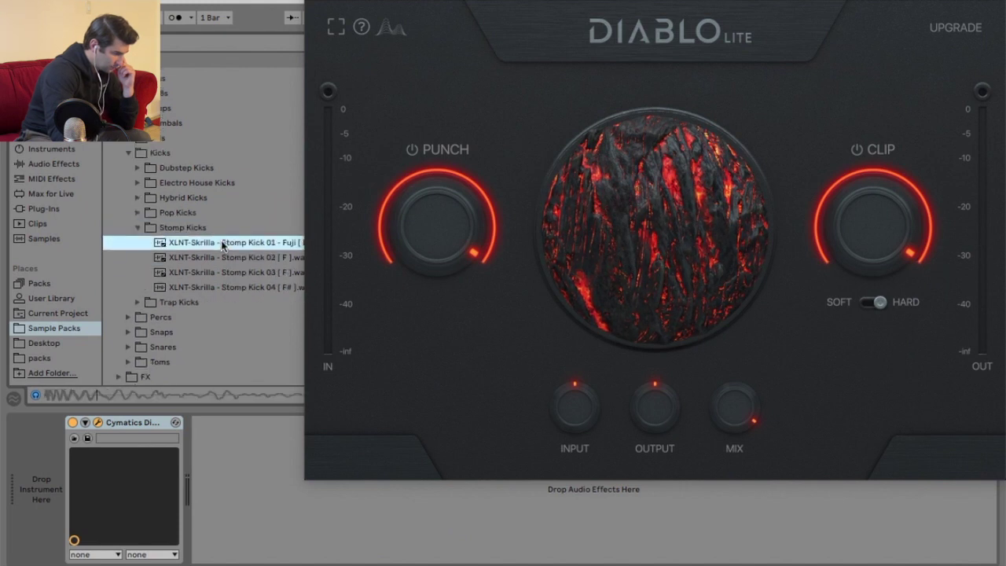
- Expand the Trap Kicks folder and preview its kick samples one after another
{"action": "left_click", "coordinate": [137, 301]}
{"action": "left_click", "coordinate": [215, 259]}
{"action": "left_click", "coordinate": [215, 274]}
{"action": "left_click", "coordinate": [219, 301]}
{"action": "left_click", "coordinate": [225, 259]}
{"action": "left_click", "coordinate": [239, 317]}
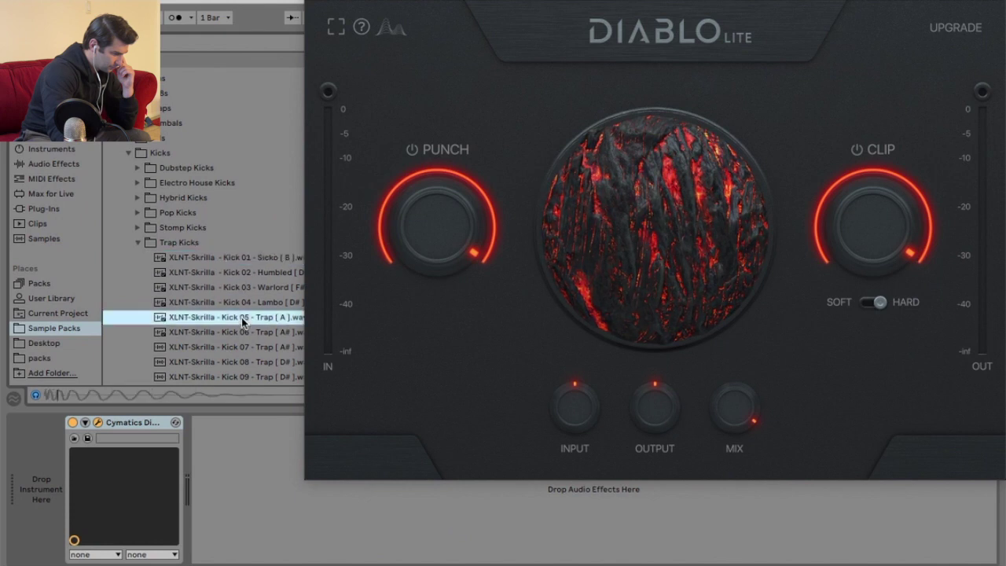
{"action": "scroll", "coordinate": [242, 316], "scroll_direction": "down", "scroll_amount": 2}
{"action": "left_click", "coordinate": [240, 313]}
{"action": "scroll", "coordinate": [242, 315], "scroll_direction": "down", "scroll_amount": 5}
{"action": "left_click", "coordinate": [243, 309]}
{"action": "left_click", "coordinate": [246, 242]}
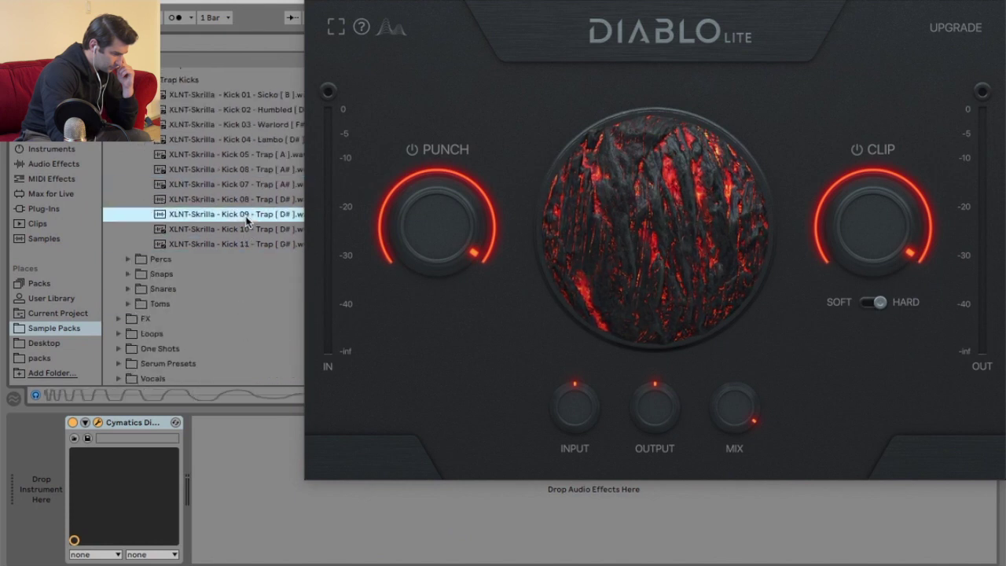
{"action": "left_click", "coordinate": [246, 214]}
{"action": "left_click", "coordinate": [247, 201]}
- Load XLNT-Skrilla Kick 08 - Trap [ D# ] as the track's instrument and compare it with Diablo Lite on and off
{"action": "left_click_drag", "start_coordinate": [246, 197], "coordinate": [71, 452]}
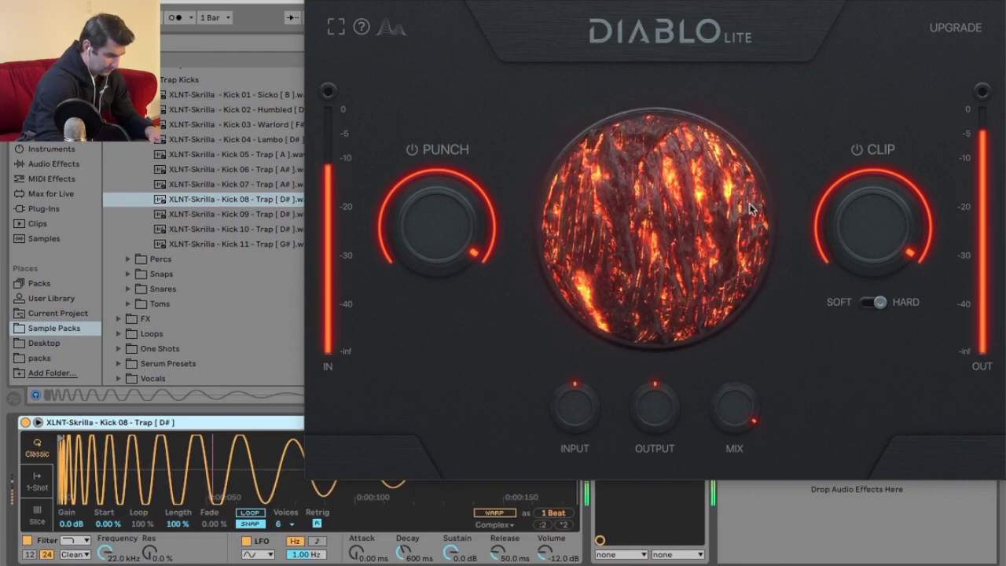
{"action": "left_click", "coordinate": [314, 1]}
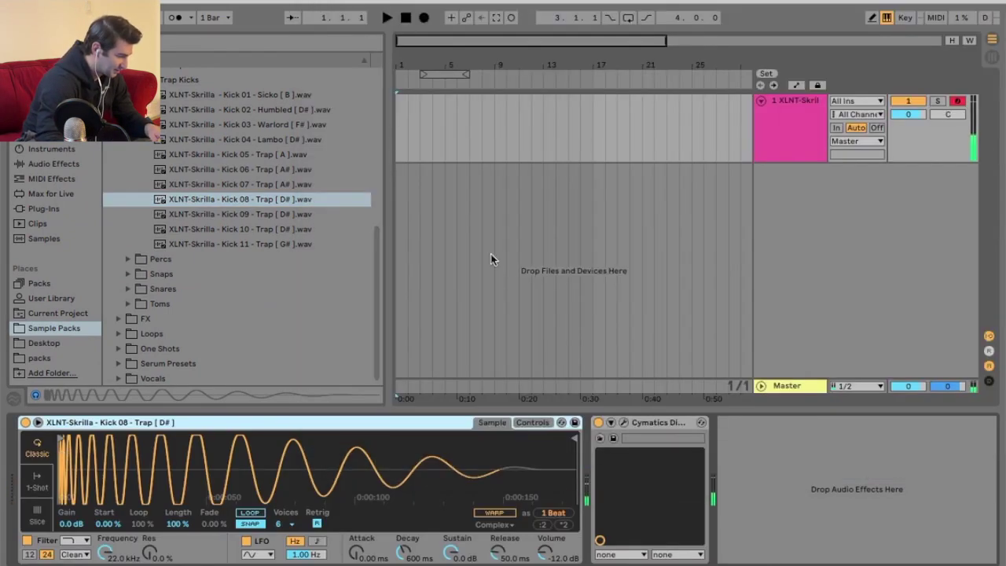
{"action": "left_click", "coordinate": [598, 425]}
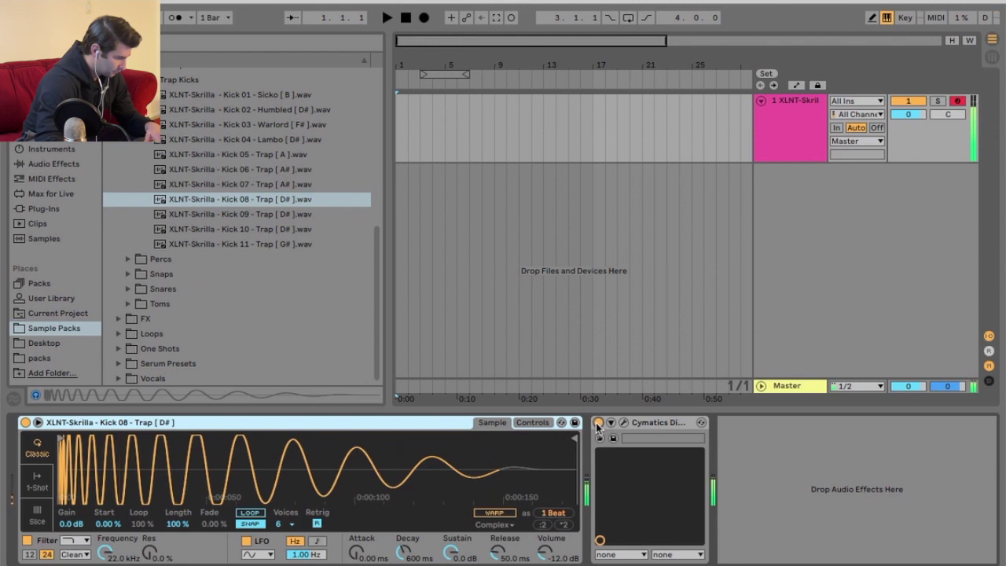
- Expand the 808s folder in the XLNT-Skrilla drums and remove the Kick 08 - Trap instrument from the track
{"action": "scroll", "coordinate": [290, 286], "scroll_direction": "up", "scroll_amount": 4}
{"action": "scroll", "coordinate": [139, 195], "scroll_direction": "up", "scroll_amount": 3}
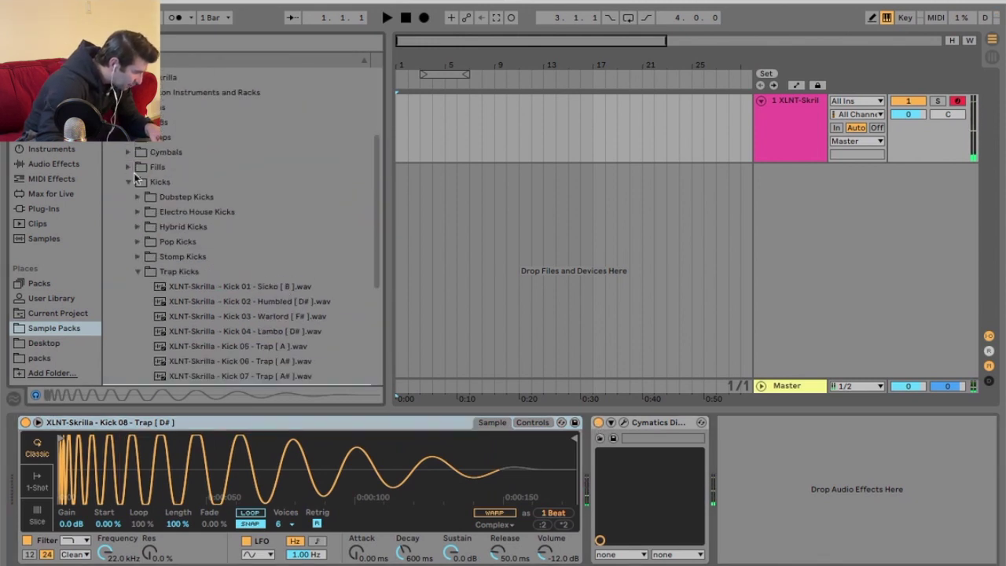
{"action": "left_click", "coordinate": [140, 185]}
{"action": "left_click", "coordinate": [281, 423]}
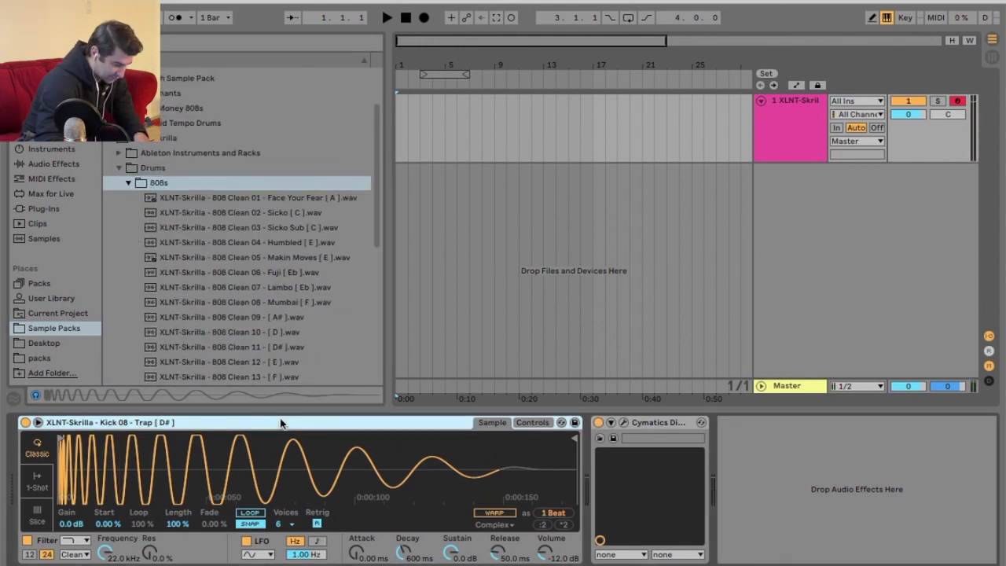
{"action": "key", "text": "Delete"}
- Preview the first five 808 Clean samples in the 808s folder, replaying some of them for comparison
{"action": "left_click", "coordinate": [255, 197]}
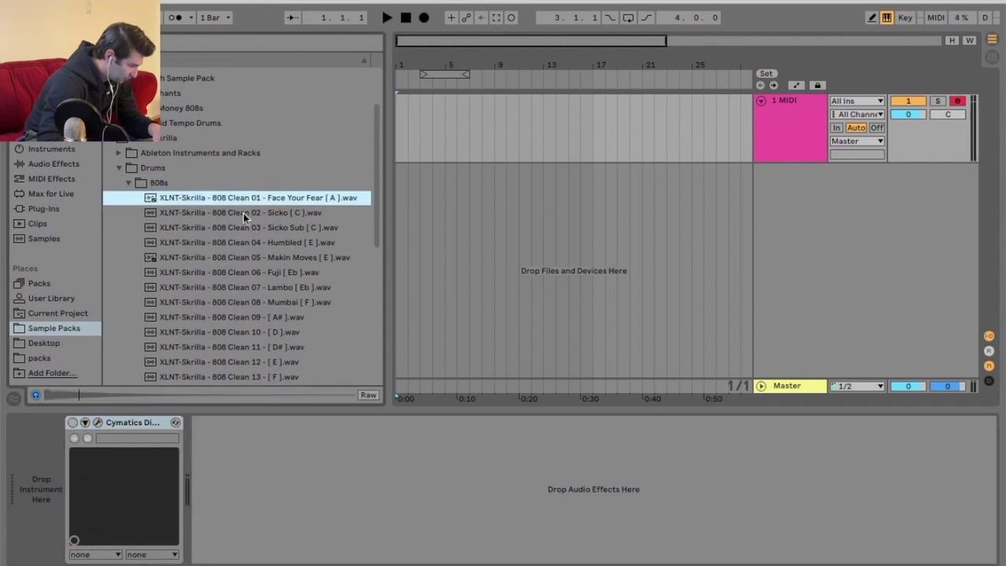
{"action": "left_click", "coordinate": [243, 214]}
{"action": "left_click", "coordinate": [246, 229]}
{"action": "left_click", "coordinate": [254, 242]}
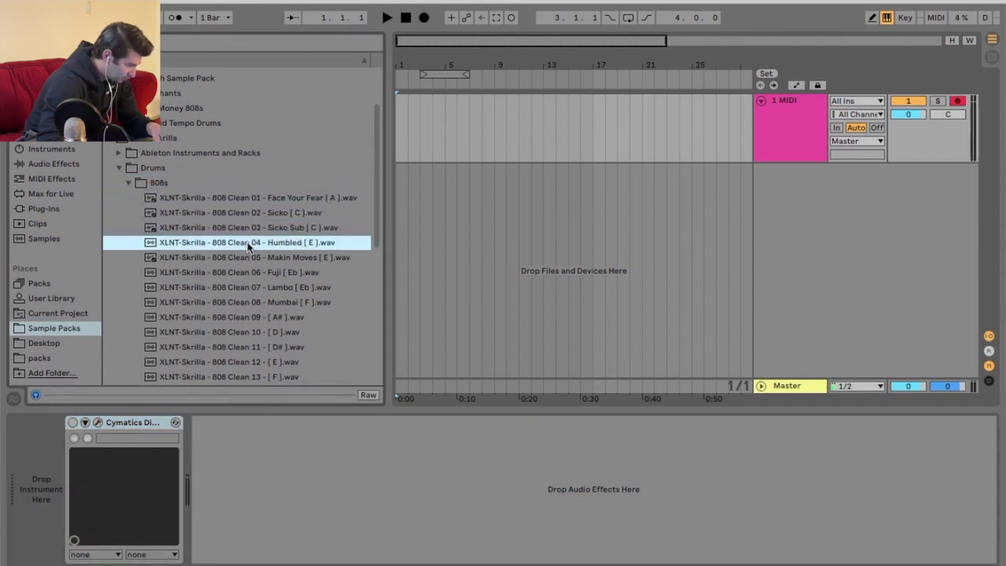
{"action": "left_click", "coordinate": [258, 227]}
{"action": "key", "text": "Up"}
{"action": "key", "text": "Down"}
{"action": "left_click", "coordinate": [256, 214]}
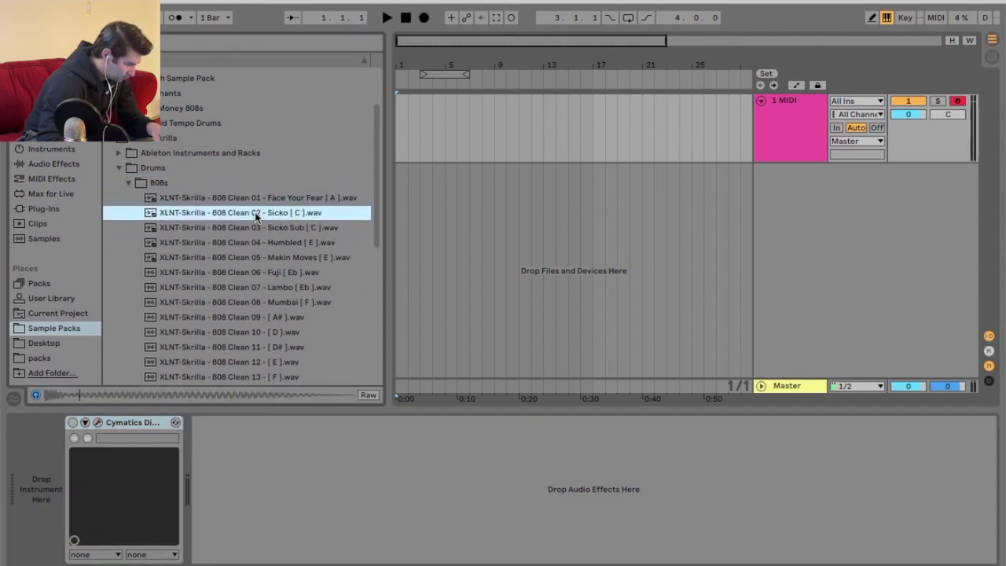
{"action": "left_click", "coordinate": [260, 256]}
- Load XLNT-Skrilla 808 Clean 05 - Makin Moves [ E ] as the track's instrument and open the enabled Diablo Lite device
{"action": "left_click_drag", "start_coordinate": [257, 262], "coordinate": [16, 469]}
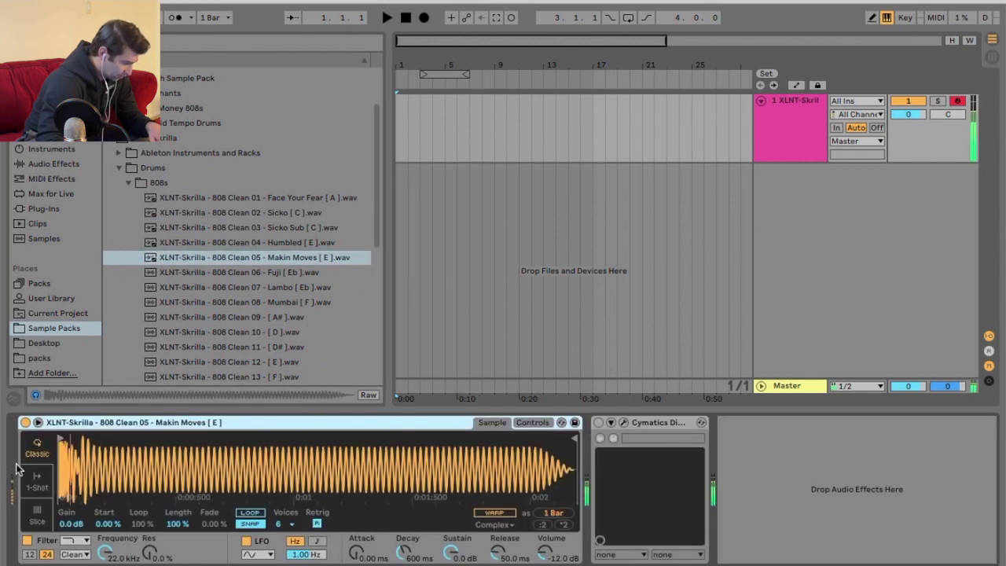
{"action": "left_click", "coordinate": [599, 423]}
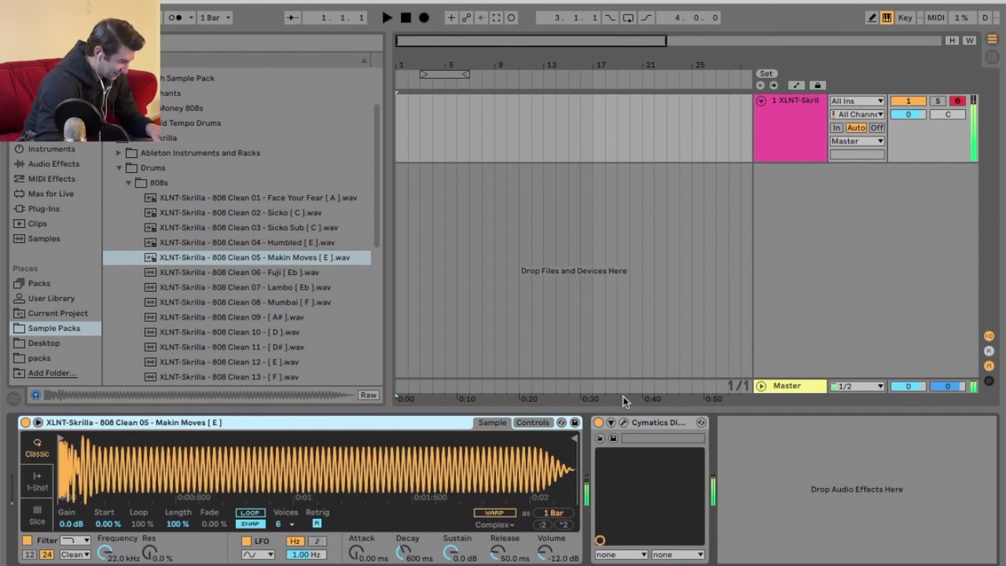
{"action": "left_click", "coordinate": [624, 423]}
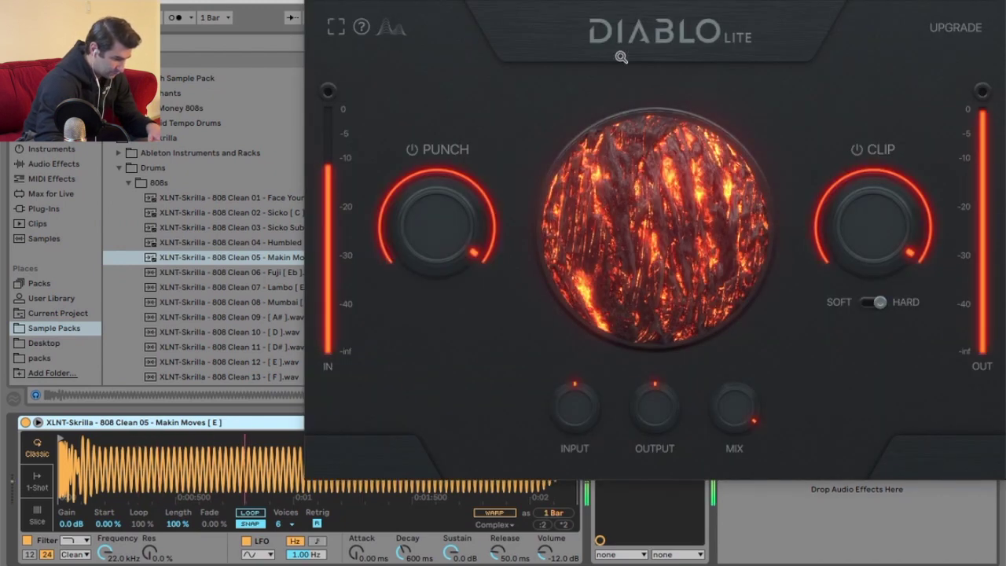
- Try different Clip and Punch amounts on the 808 with hard clipping, ending with both controls at maximum
{"action": "left_click_drag", "start_coordinate": [624, 3], "coordinate": [503, 3]}
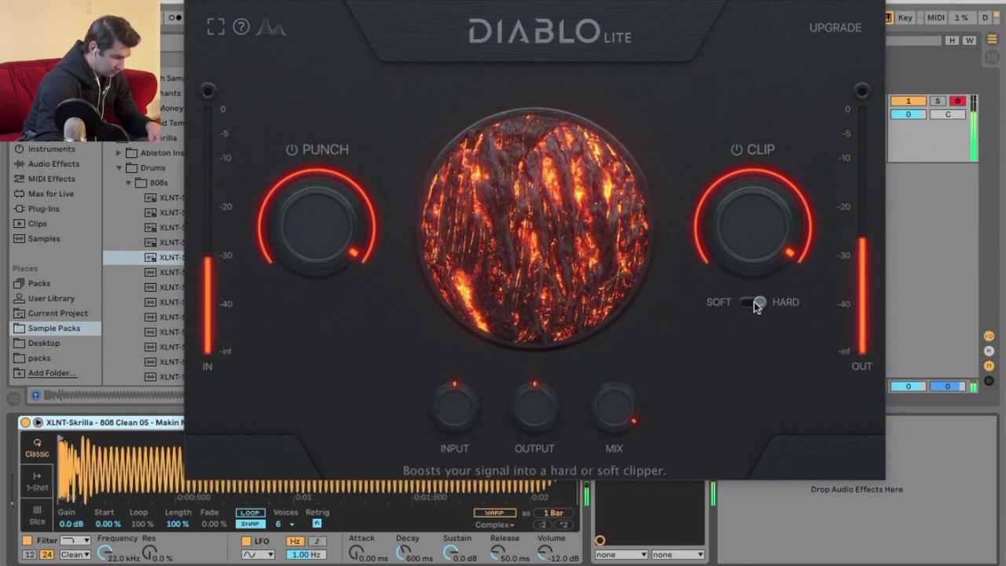
{"action": "mouse_move", "coordinate": [754, 256]}
{"action": "left_click_drag", "start_coordinate": [754, 256], "coordinate": [652, 192]}
{"action": "left_click_drag", "start_coordinate": [309, 247], "coordinate": [296, 173]}
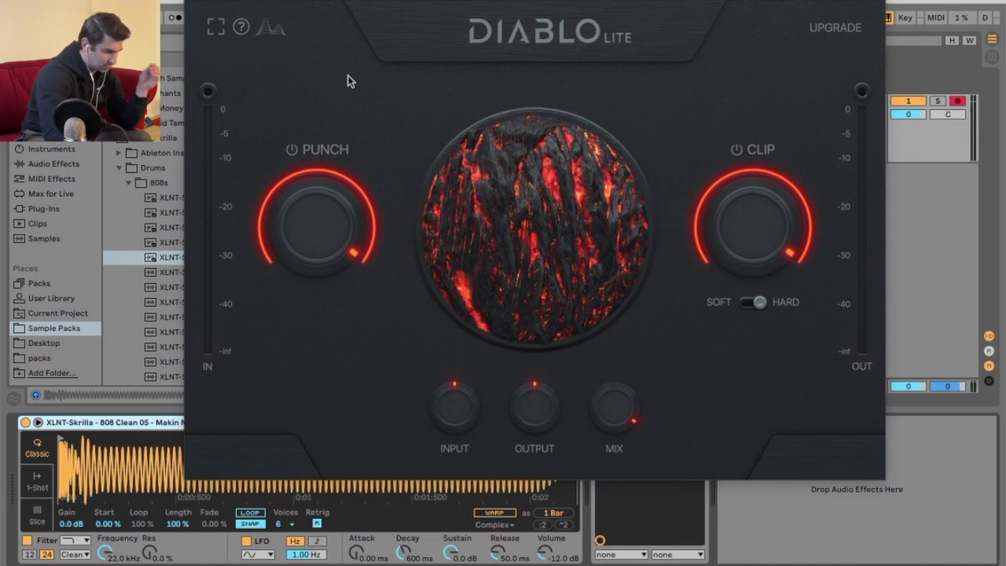
{"action": "mouse_move", "coordinate": [340, 191]}
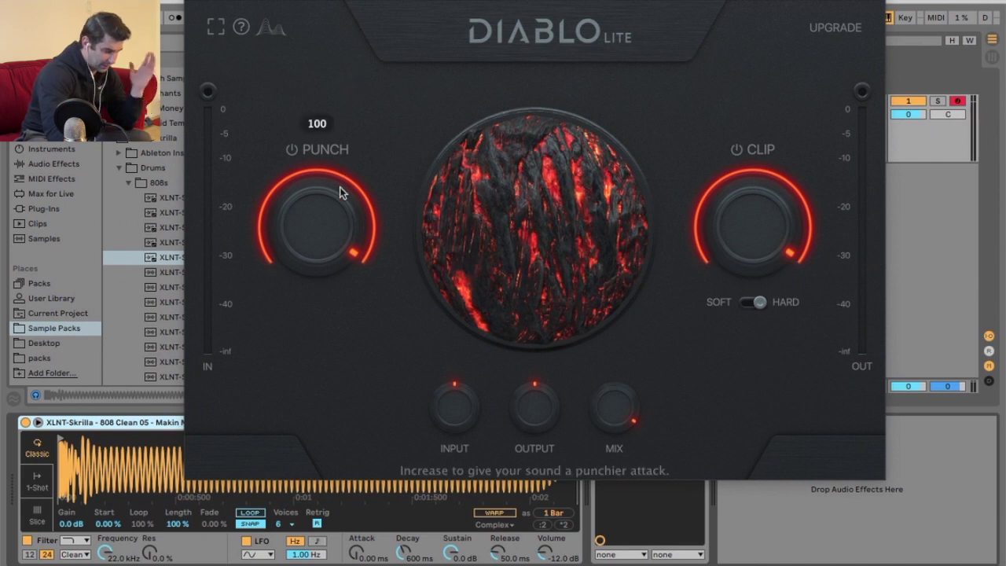
{"action": "left_click_drag", "start_coordinate": [338, 188], "coordinate": [338, 110]}
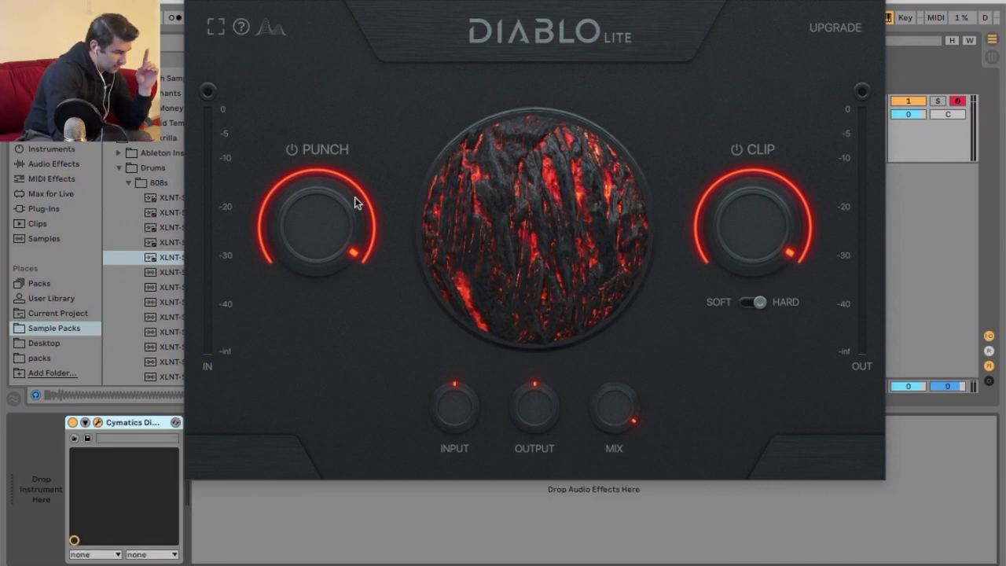
- Turn Punch and Clip down to minimum in Diablo Lite and close its window
{"action": "left_click_drag", "start_coordinate": [355, 198], "coordinate": [370, 456]}
{"action": "left_click_drag", "start_coordinate": [719, 231], "coordinate": [684, 564]}
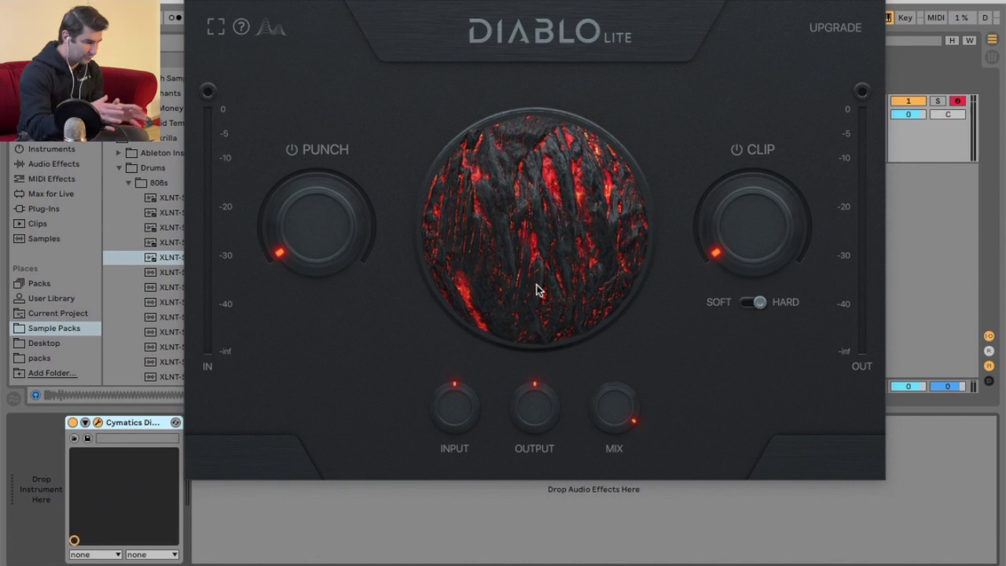
{"action": "left_click", "coordinate": [200, 4]}
- Load XLNT-Skrilla Vocal Chop Loop 02 from the Vocal Chop Loops folder as the track's instrument and open Diablo Lite
{"action": "left_click", "coordinate": [119, 168]}
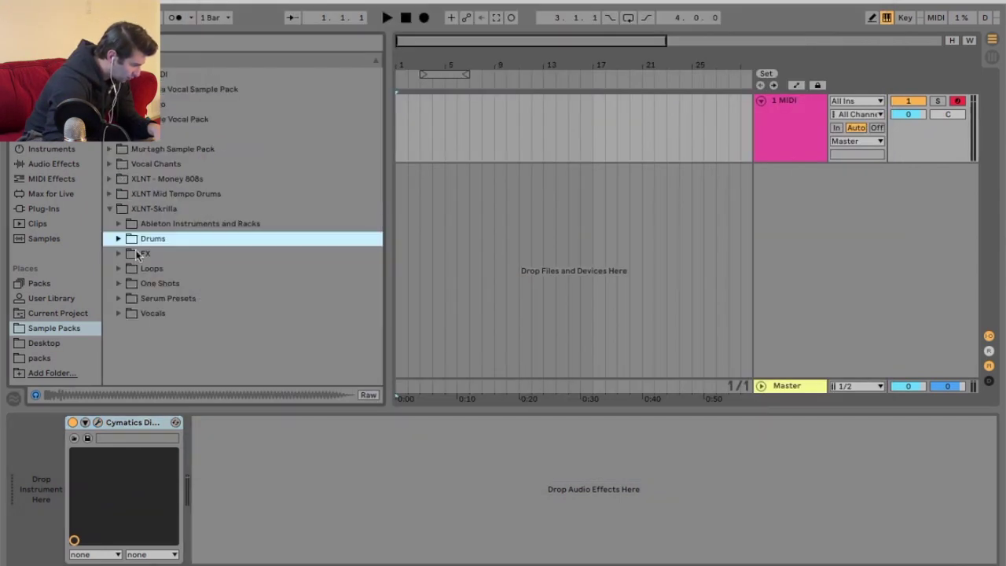
{"action": "left_click", "coordinate": [119, 268]}
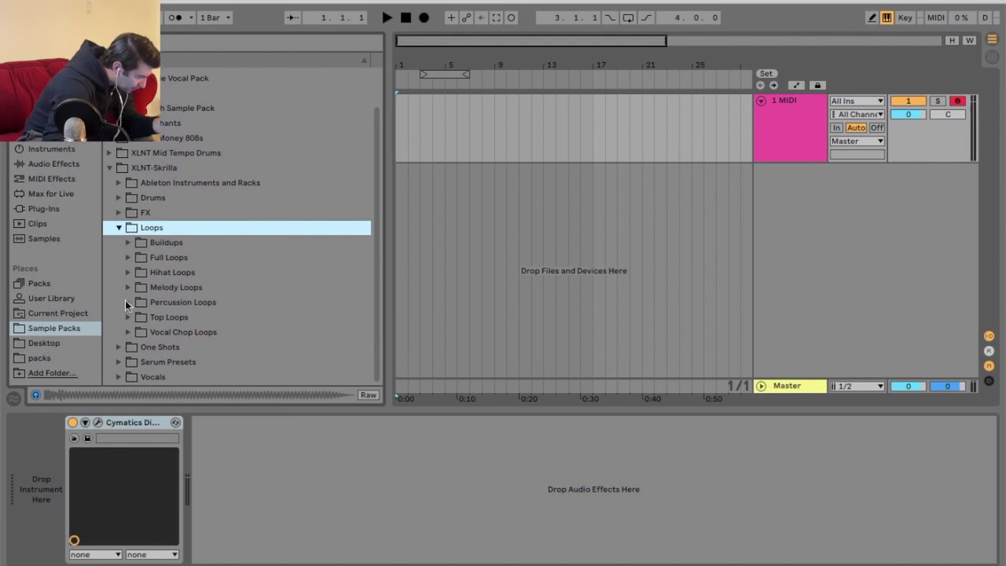
{"action": "left_click", "coordinate": [128, 332]}
{"action": "left_click", "coordinate": [202, 286]}
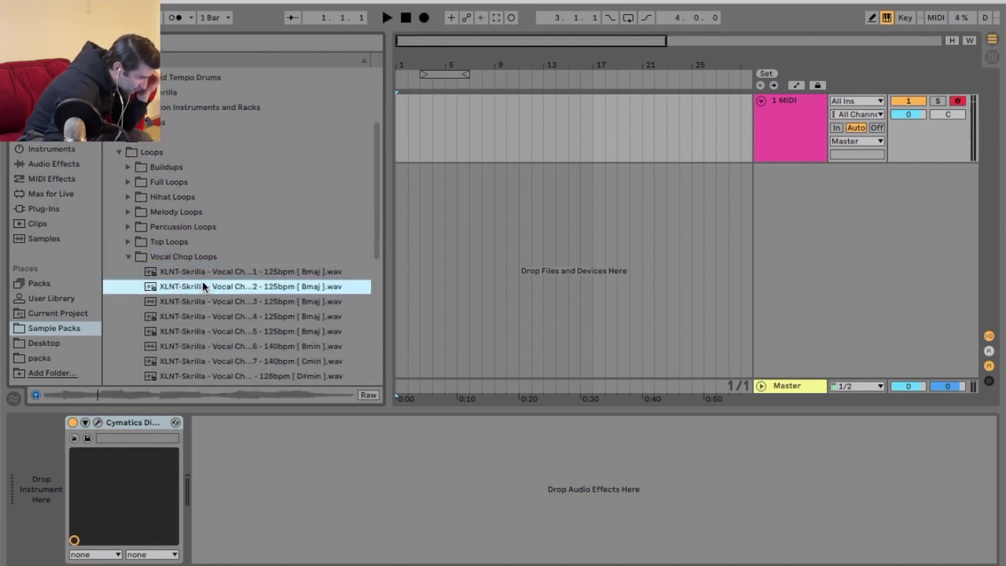
{"action": "left_click_drag", "start_coordinate": [207, 292], "coordinate": [38, 483]}
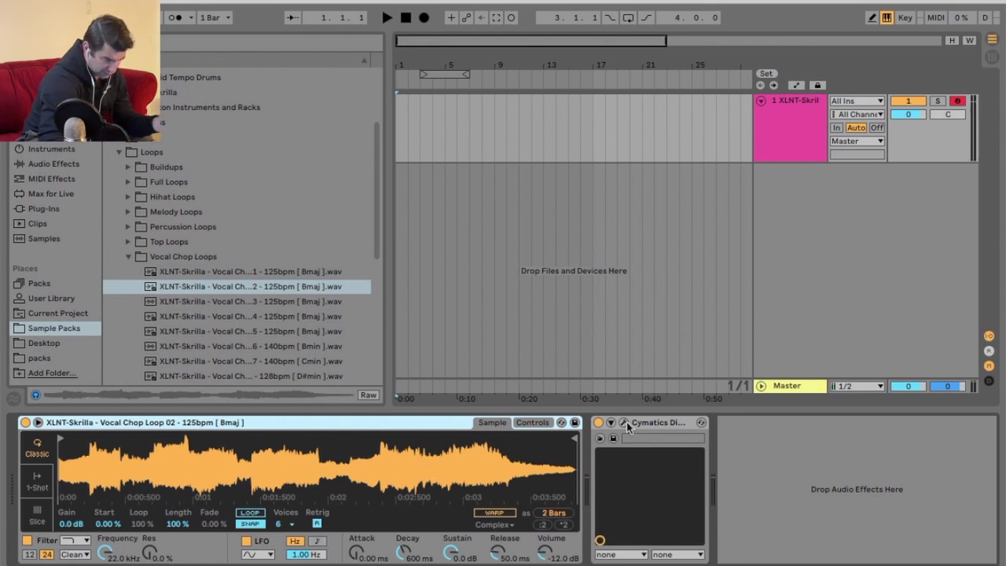
{"action": "left_click", "coordinate": [624, 423]}
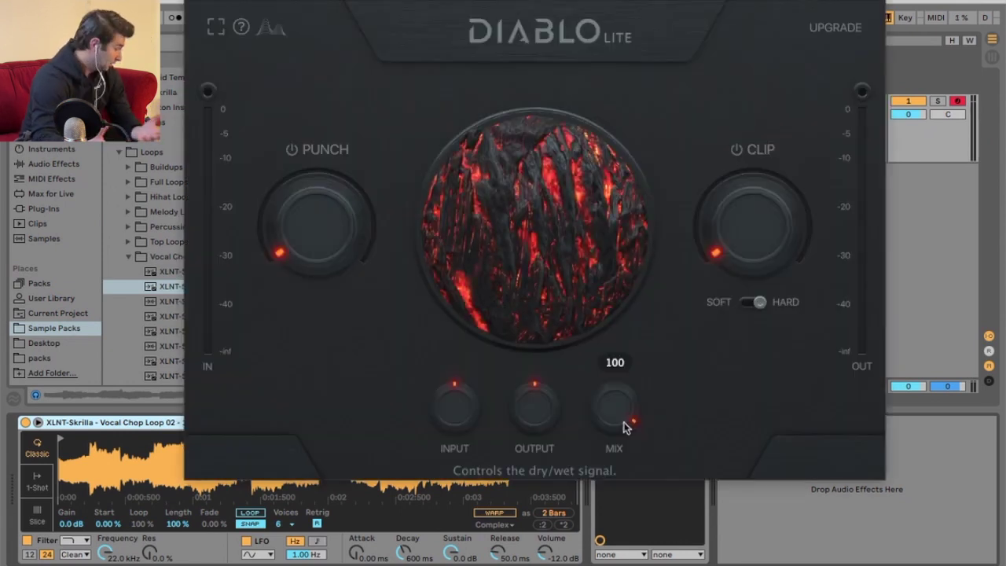
- Reposition the Diablo Lite window and raise Punch to maximum on the vocal chop loop
{"action": "left_click_drag", "start_coordinate": [623, 1], "coordinate": [179, 2]}
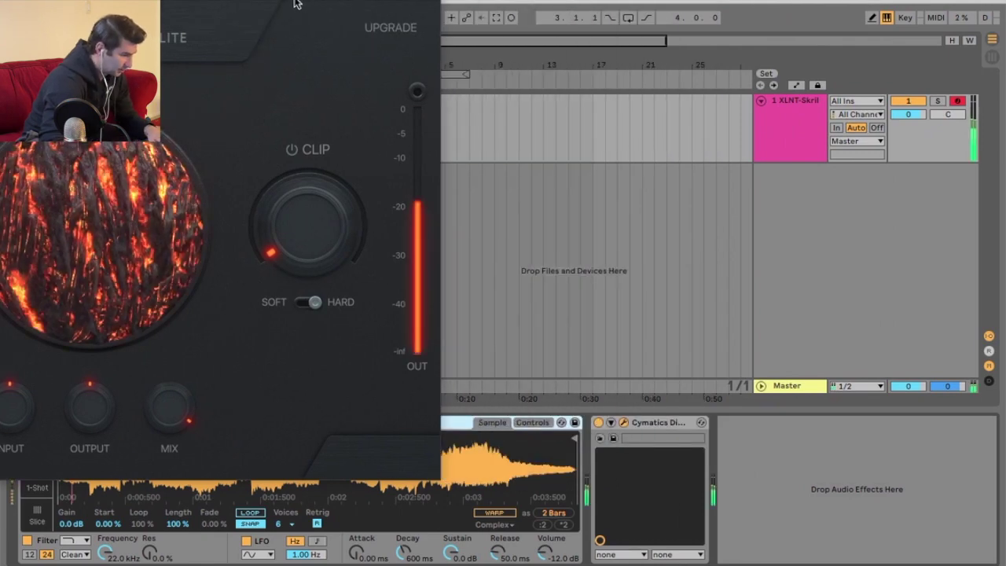
{"action": "left_click_drag", "start_coordinate": [299, 5], "coordinate": [642, 46]}
{"action": "left_click_drag", "start_coordinate": [198, 291], "coordinate": [224, 136]}
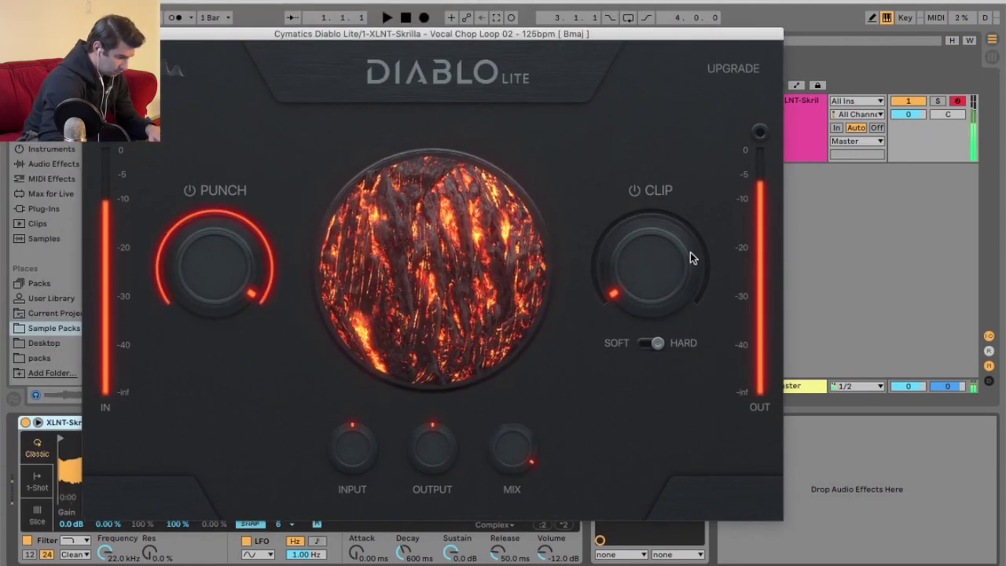
- Try Clip at maximum on the vocal chop, then switch the clipper to Soft and ease Clip back slightly
{"action": "left_click_drag", "start_coordinate": [643, 244], "coordinate": [643, 143]}
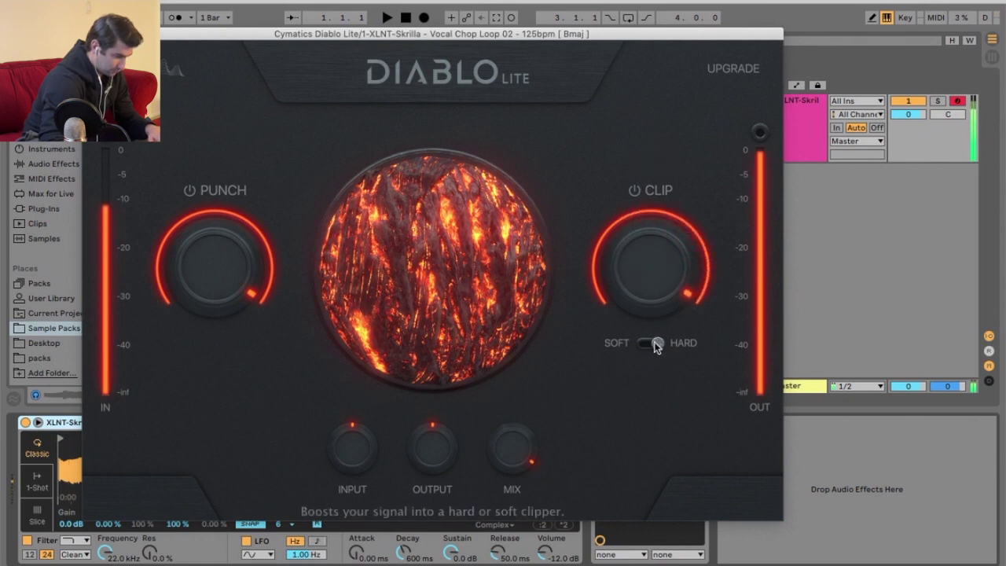
{"action": "left_click_drag", "start_coordinate": [650, 268], "coordinate": [645, 299]}
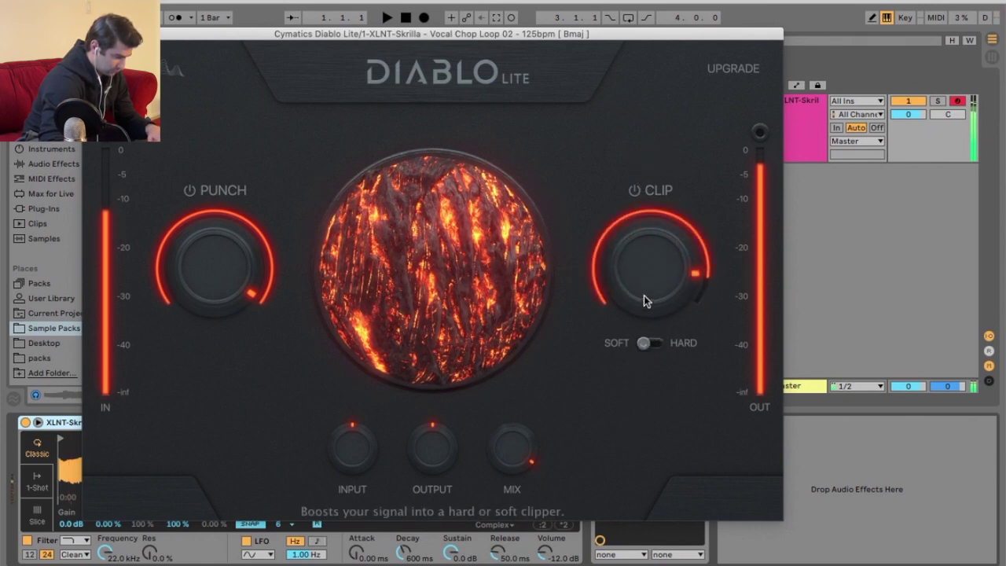
{"action": "left_click", "coordinate": [90, 34]}
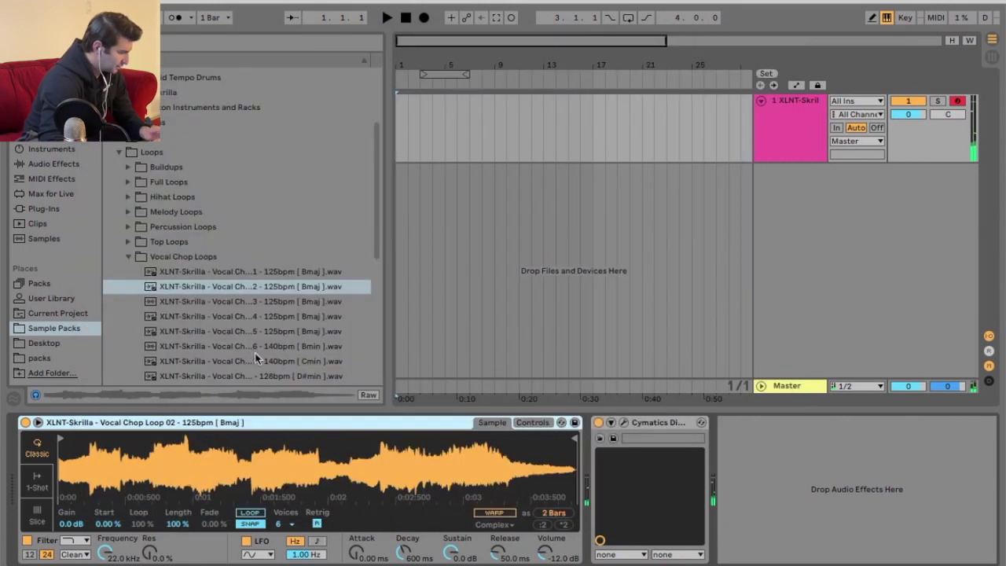
- Remove the Vocal Chop Loop 02 instrument from the track and expand the Bass folder under One Shots
{"action": "key", "text": "Delete"}
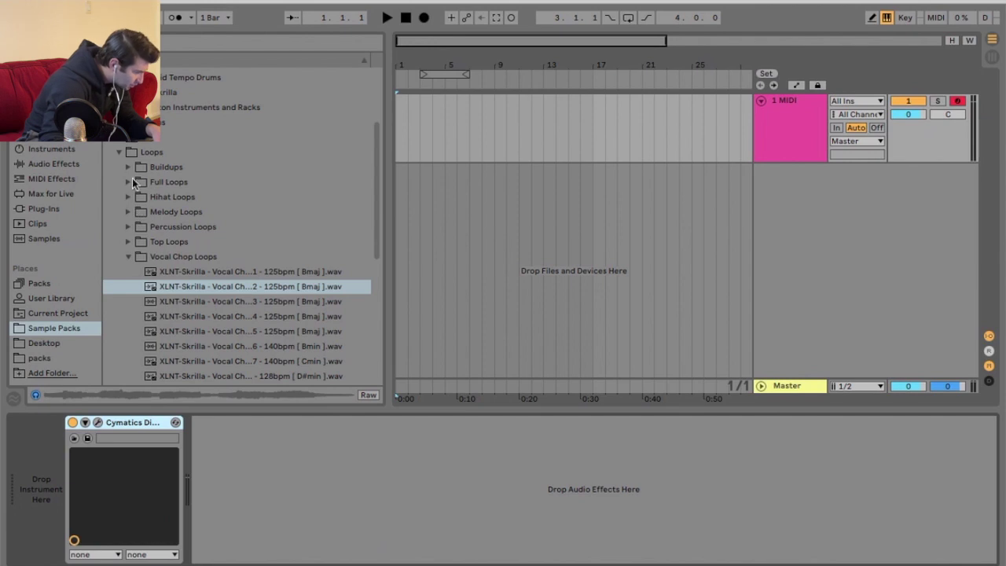
{"action": "key", "text": "Left"}
{"action": "key", "text": "Left"}
{"action": "key", "text": "Left"}
{"action": "key", "text": "Left"}
{"action": "key", "text": "Down"}
{"action": "key", "text": "Right"}
{"action": "key", "text": "Down"}
{"action": "key", "text": "Right"}
- Audition Bass Fill, Bite and Chomp samples in the Bass one-shots folder
{"action": "scroll", "coordinate": [178, 270], "scroll_direction": "down", "scroll_amount": 3}
{"action": "key", "text": "Down"}
{"action": "key", "text": "Down"}
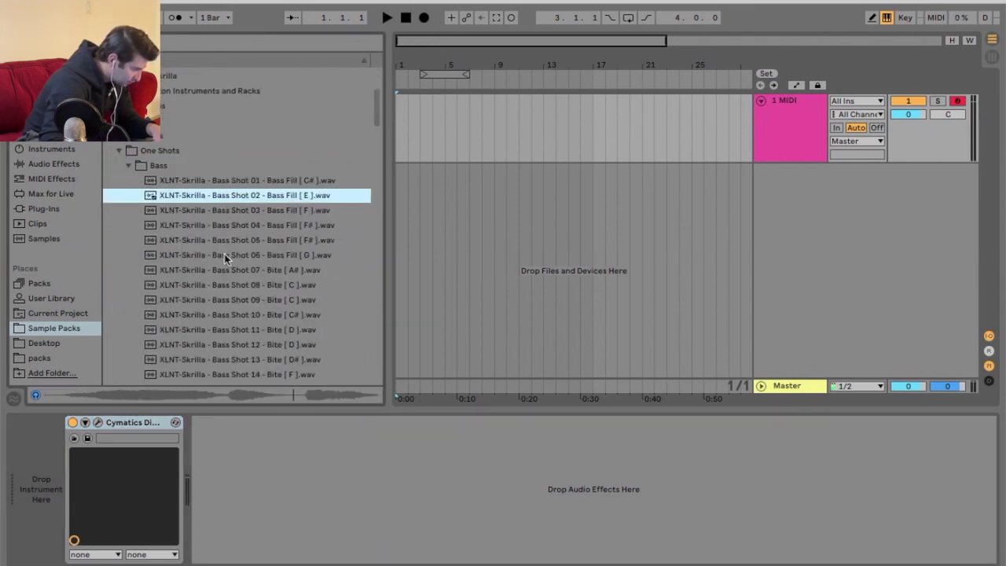
{"action": "left_click", "coordinate": [226, 241]}
{"action": "left_click", "coordinate": [223, 255]}
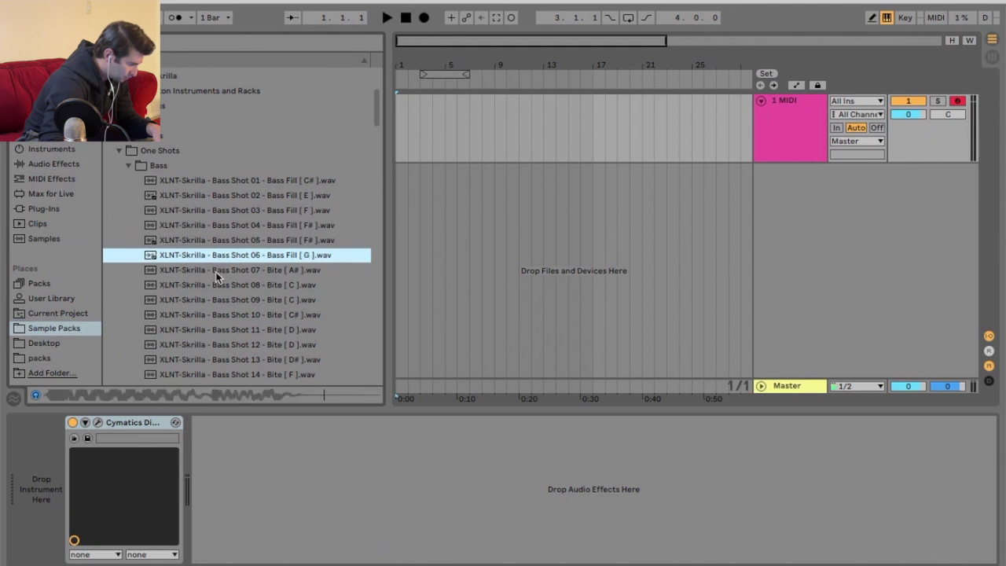
{"action": "left_click", "coordinate": [220, 273]}
{"action": "left_click", "coordinate": [215, 306]}
{"action": "scroll", "coordinate": [217, 305], "scroll_direction": "down", "scroll_amount": 3}
{"action": "left_click", "coordinate": [218, 302]}
{"action": "scroll", "coordinate": [218, 301], "scroll_direction": "down", "scroll_amount": 4}
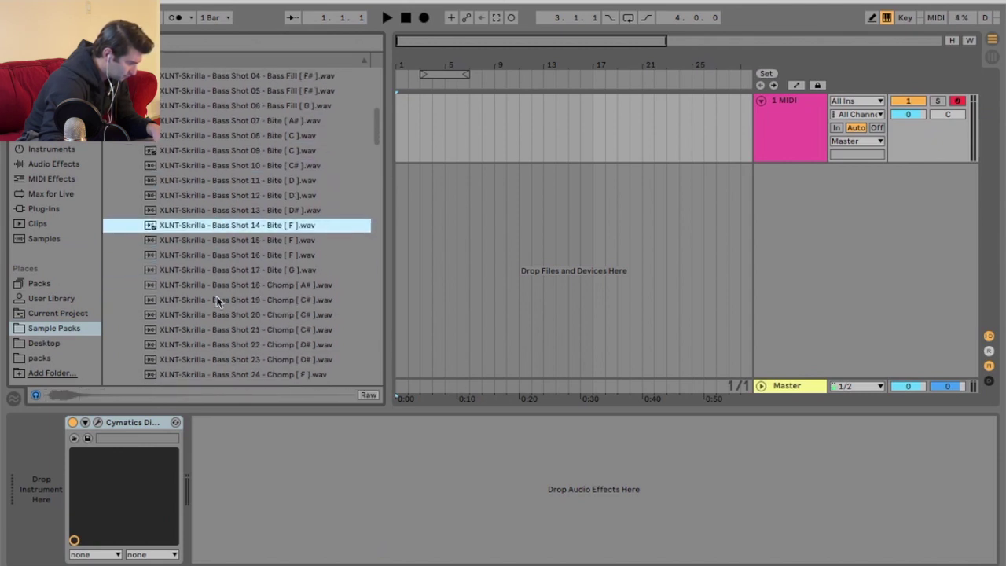
{"action": "left_click", "coordinate": [225, 270]}
{"action": "scroll", "coordinate": [226, 250], "scroll_direction": "up", "scroll_amount": 4}
- Compare the Bass Fill shots and load XLNT-Skrilla Bass Shot 05 - Bass Fill [ F# ] as the track's instrument
{"action": "left_click", "coordinate": [234, 155]}
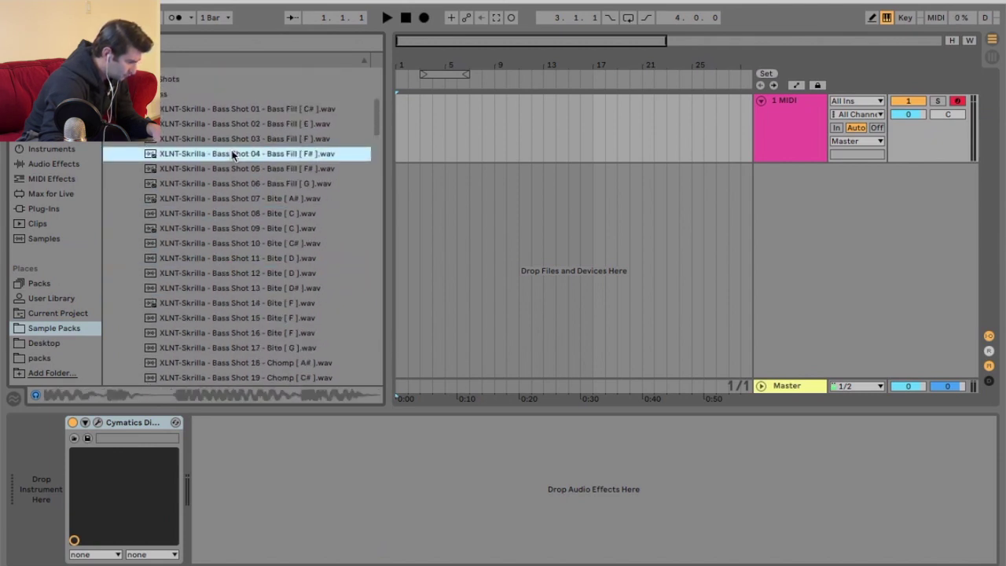
{"action": "left_click", "coordinate": [233, 125]}
{"action": "left_click", "coordinate": [236, 110]}
{"action": "left_click", "coordinate": [245, 154]}
{"action": "left_click", "coordinate": [246, 140]}
{"action": "left_click", "coordinate": [246, 155]}
{"action": "left_click", "coordinate": [250, 183]}
{"action": "left_click", "coordinate": [250, 168]}
{"action": "left_click_drag", "start_coordinate": [250, 168], "coordinate": [47, 487]}
- Bypass Diablo Lite to hear the dry bass fill, re-enable it and open its window
{"action": "left_click", "coordinate": [598, 423]}
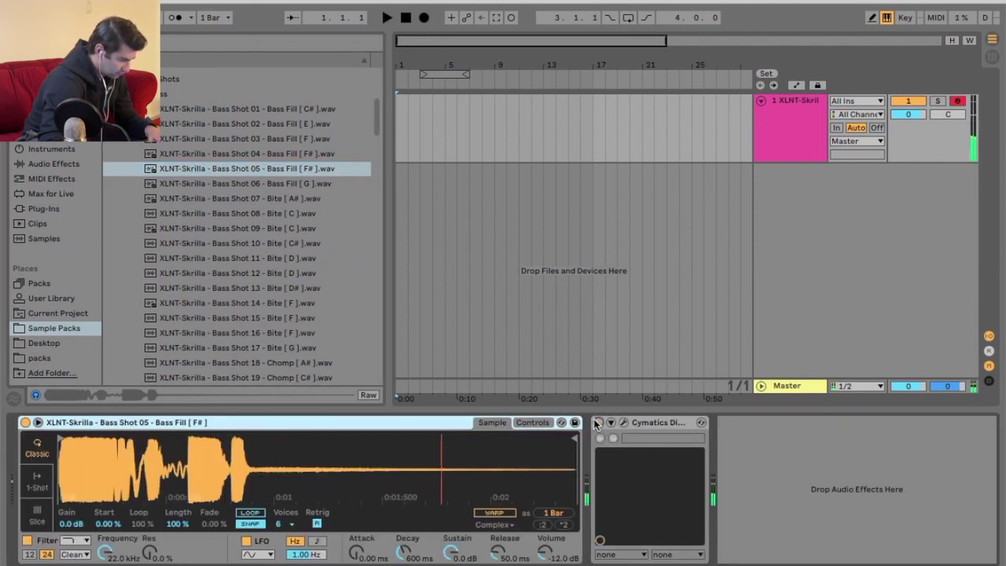
{"action": "left_click", "coordinate": [599, 423]}
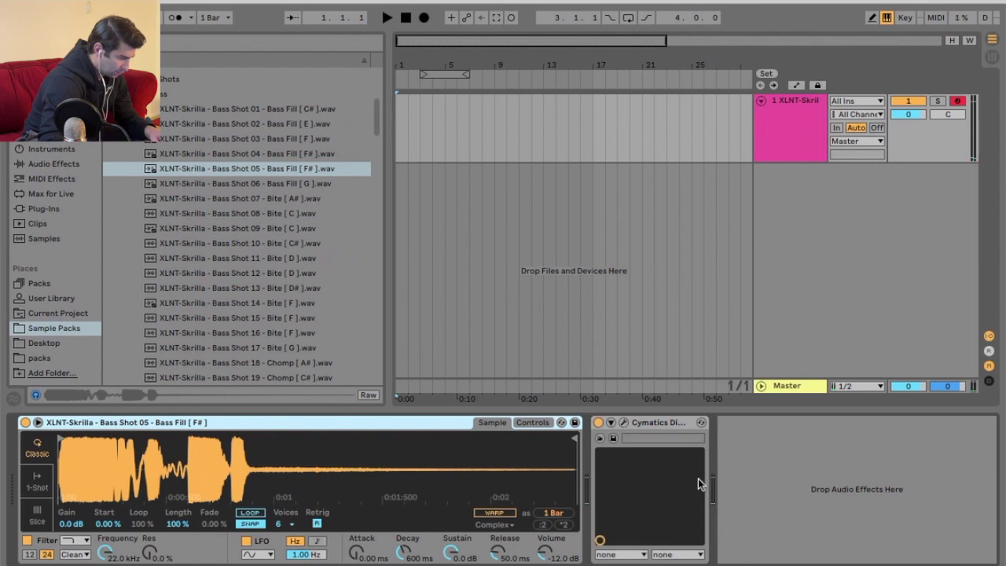
{"action": "key", "text": "ctrl+alt+p"}
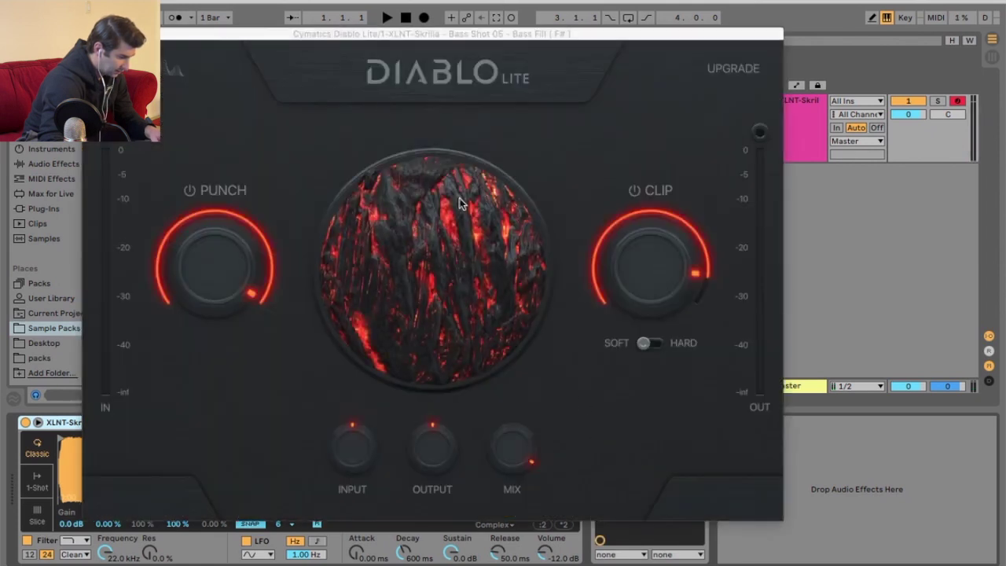
- Turn Punch and Clip down to minimum and switch the clipper to Hard
{"action": "left_click_drag", "start_coordinate": [216, 267], "coordinate": [216, 346]}
{"action": "left_click_drag", "start_coordinate": [651, 267], "coordinate": [632, 425]}
{"action": "left_click", "coordinate": [651, 344]}
- Raise Punch and Clip to maximum on the bass fill and switch the clipper to Soft
{"action": "left_click_drag", "start_coordinate": [247, 270], "coordinate": [239, 28]}
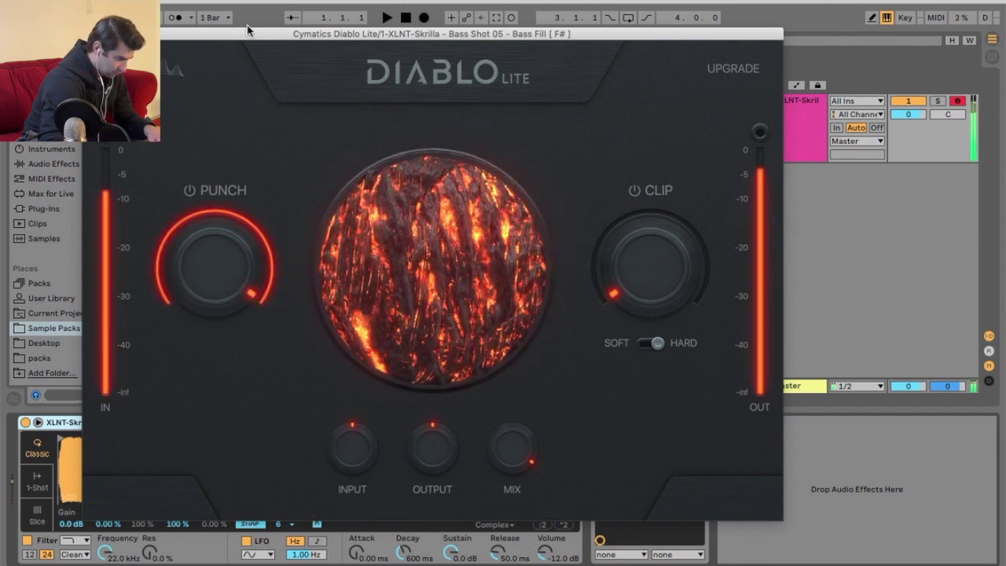
{"action": "left_click_drag", "start_coordinate": [653, 261], "coordinate": [661, 46]}
{"action": "left_click", "coordinate": [651, 344]}
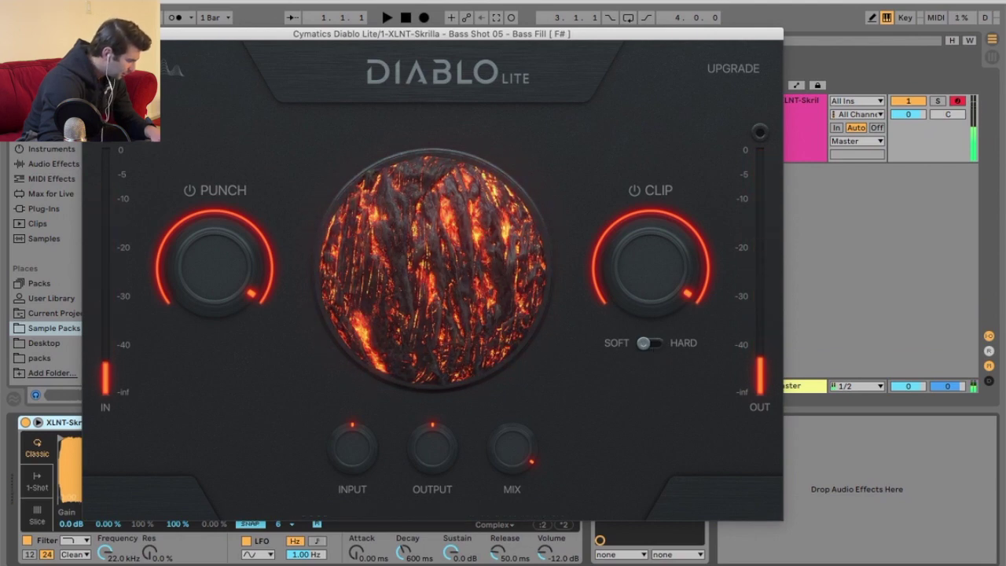
- Close Diablo Lite, audition more bass shots and replace the instrument's sample with XLNT-Skrilla Bass Shot 18 - Chomp [ A# ]
{"action": "left_click", "coordinate": [92, 33]}
{"action": "left_click", "coordinate": [216, 258]}
{"action": "left_click", "coordinate": [217, 285]}
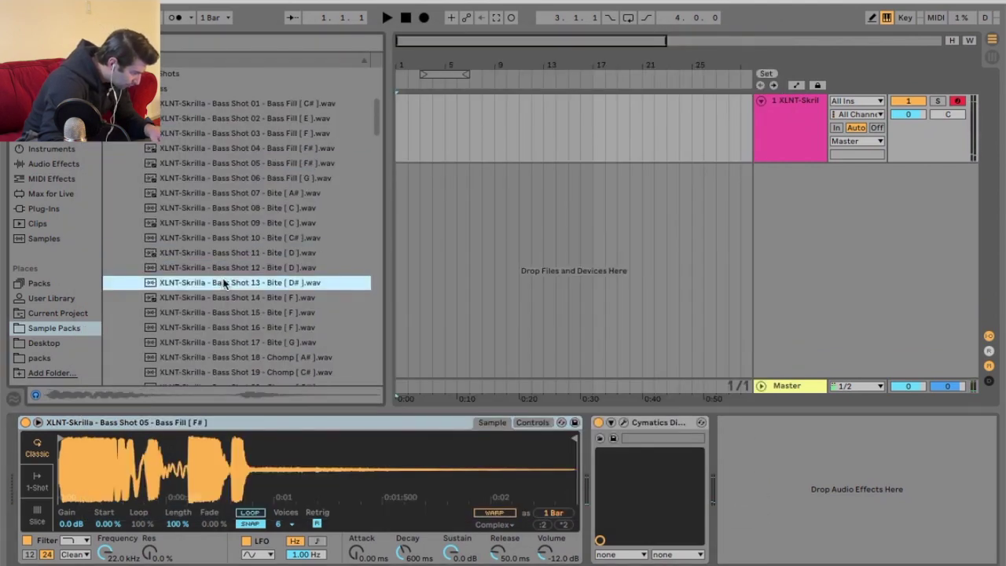
{"action": "scroll", "coordinate": [220, 283], "scroll_direction": "down", "scroll_amount": 3}
{"action": "left_click", "coordinate": [223, 280]}
{"action": "left_click_drag", "start_coordinate": [197, 471], "coordinate": [198, 472]}
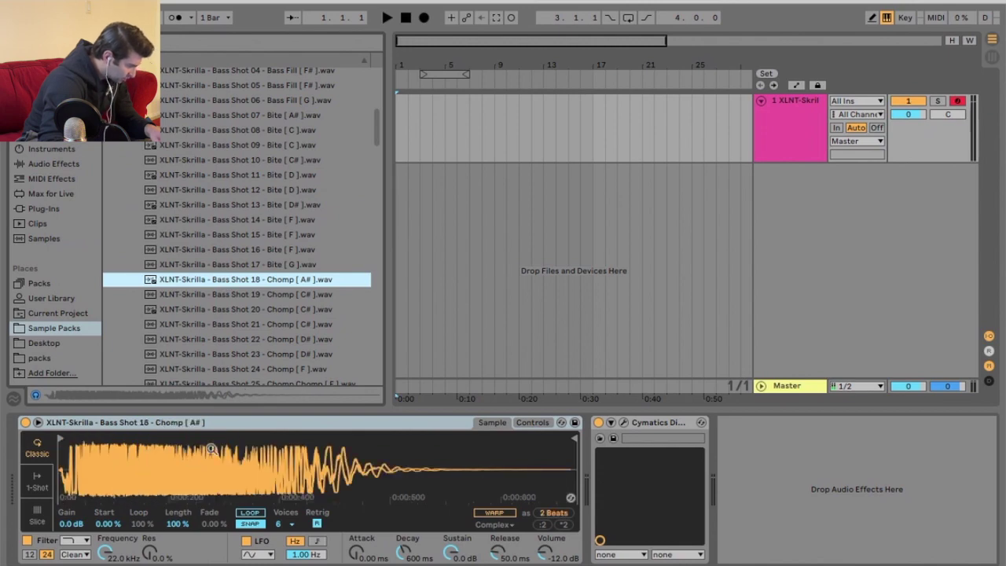
- Open Diablo Lite and play the Chomp bass shot with Punch and Clip at maximum, then close the window
{"action": "left_click", "coordinate": [624, 422]}
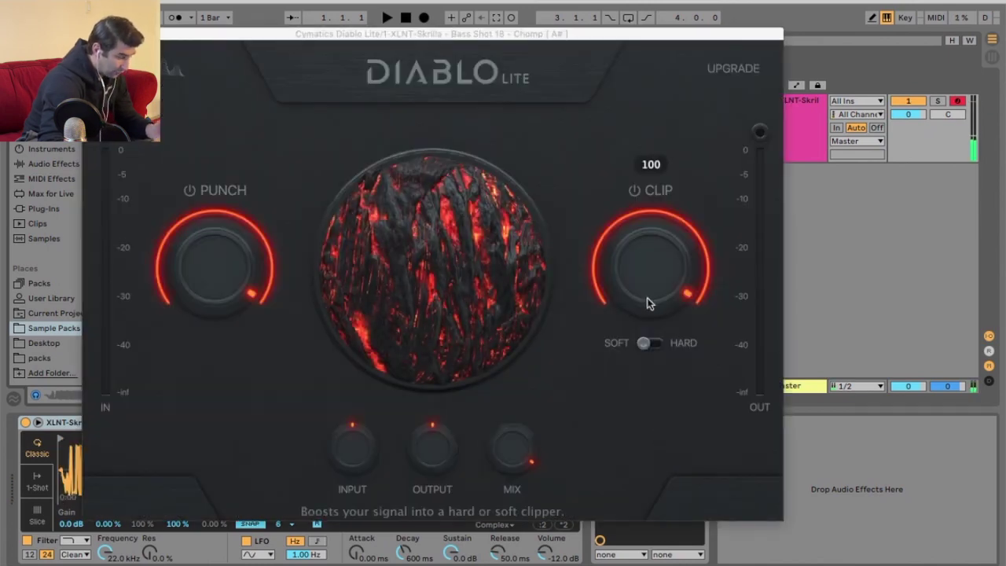
{"action": "left_click", "coordinate": [669, 254]}
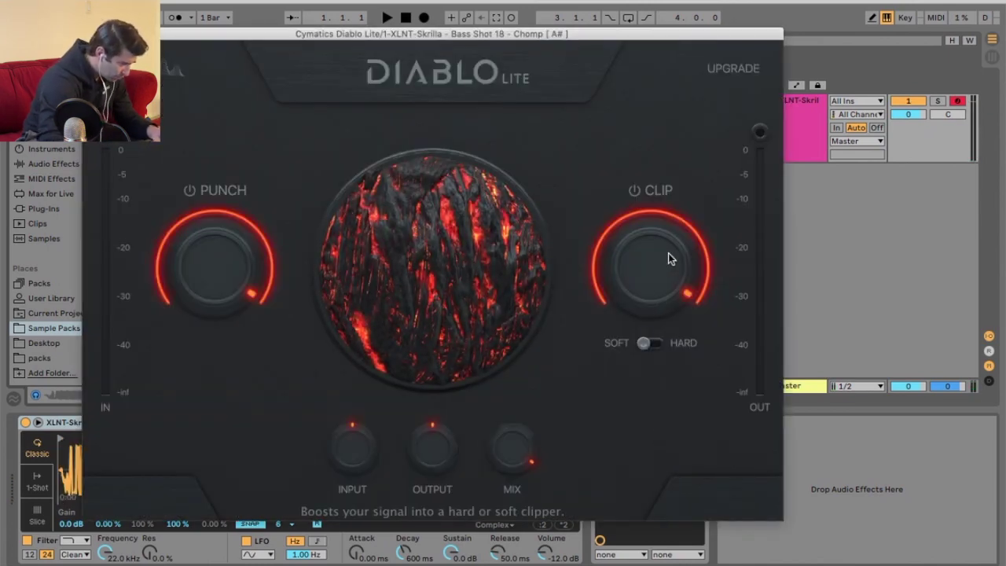
{"action": "key", "text": "a"}
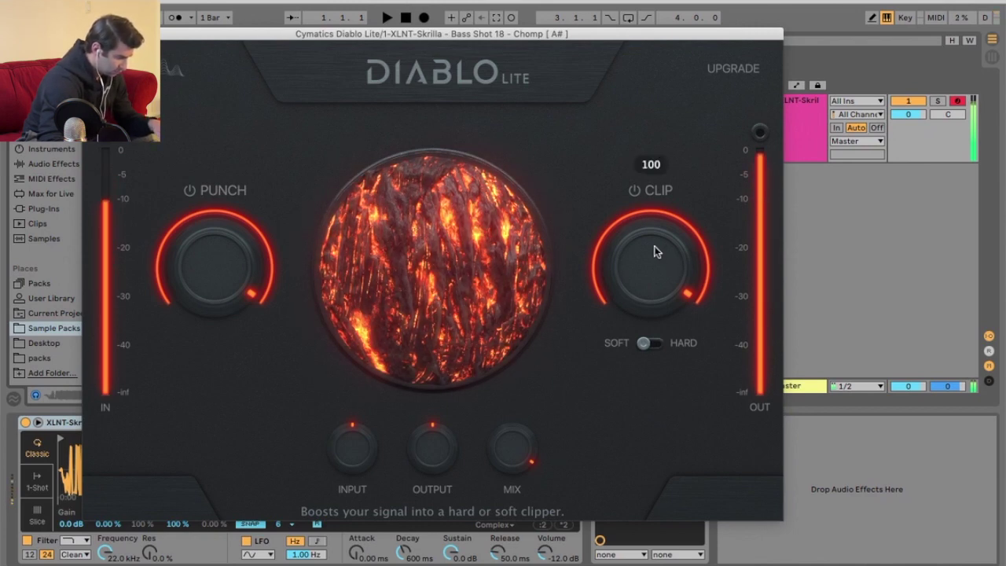
{"action": "left_click", "coordinate": [91, 34]}
- Remove the Bass Shot 18 instrument from the track and load the Vital plug-in in its place
{"action": "left_click", "coordinate": [220, 422]}
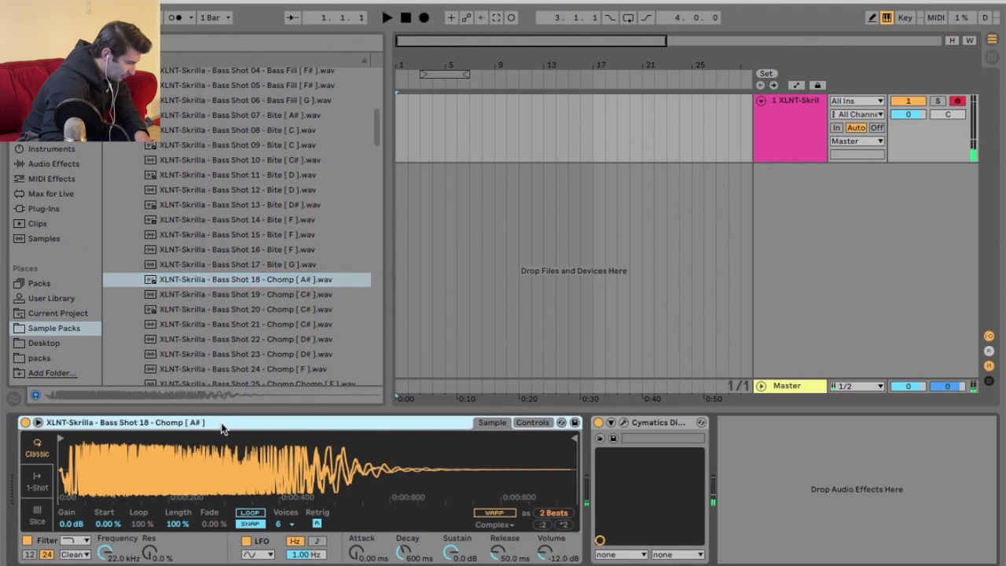
{"action": "key", "text": "Delete"}
{"action": "left_click", "coordinate": [43, 209]}
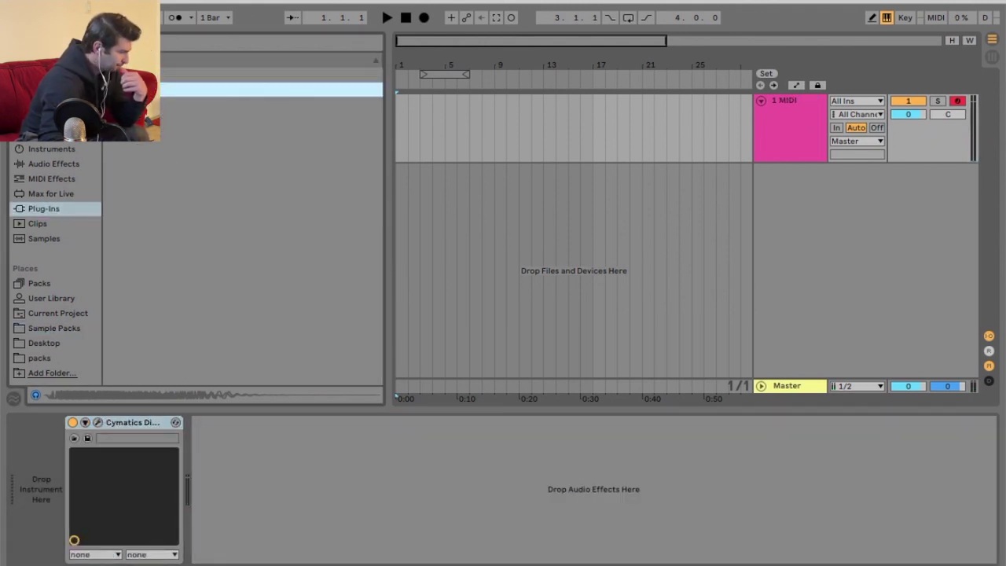
{"action": "left_click", "coordinate": [178, 342]}
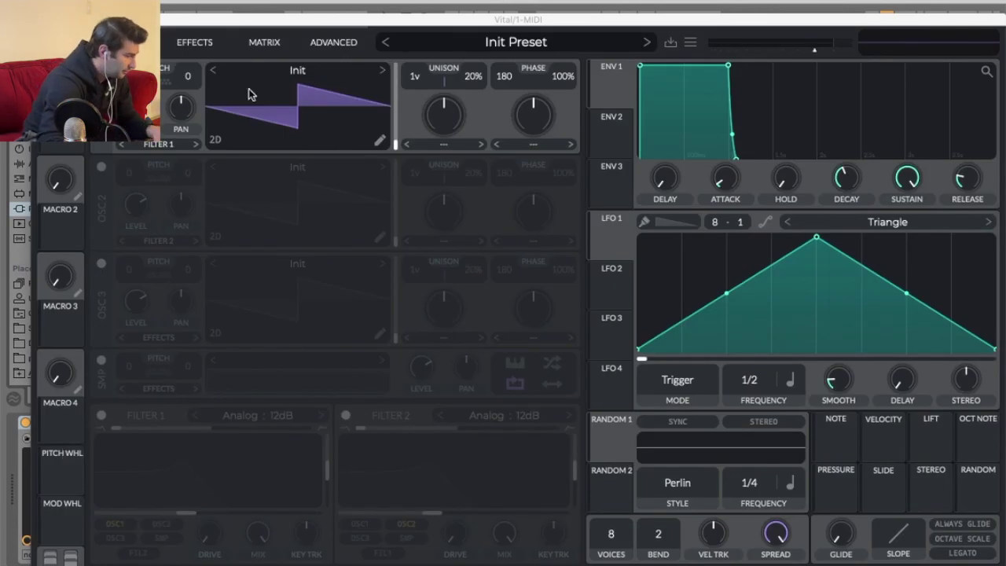
- Load the Big Stomp bass preset in Vital and close the synth window
{"action": "left_click_drag", "start_coordinate": [272, 24], "coordinate": [265, 2]}
{"action": "left_click", "coordinate": [509, 24]}
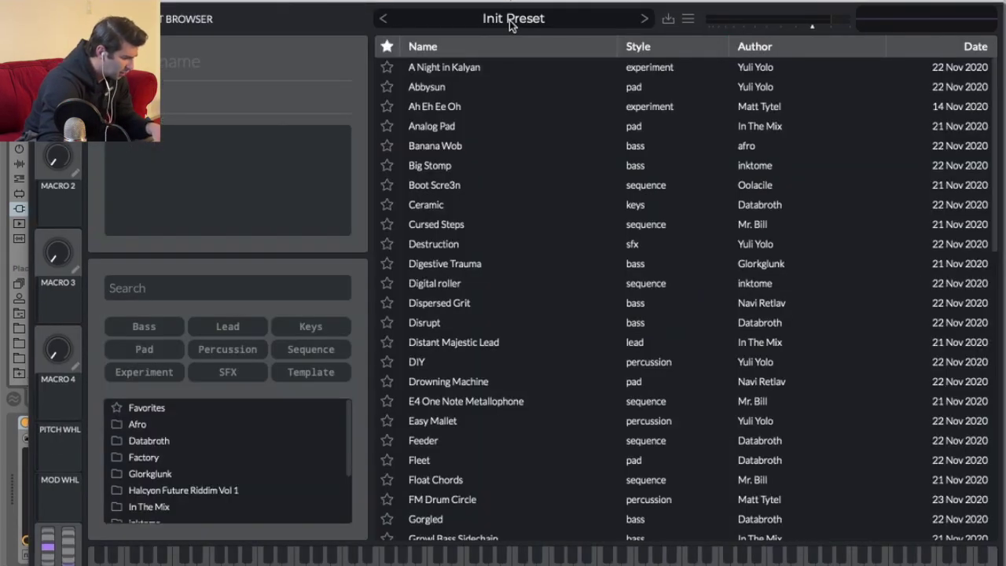
{"action": "left_click", "coordinate": [472, 167]}
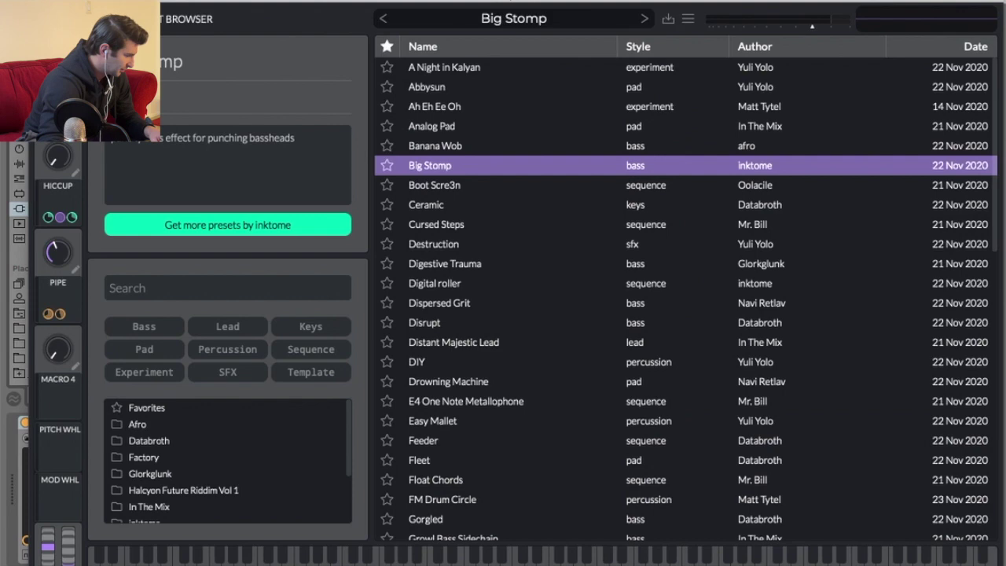
{"action": "left_click", "coordinate": [42, 2]}
- Bypass Diablo Lite and play Vital's Big Stomp patch dry, then hide the plug-in windows
{"action": "left_click", "coordinate": [152, 423]}
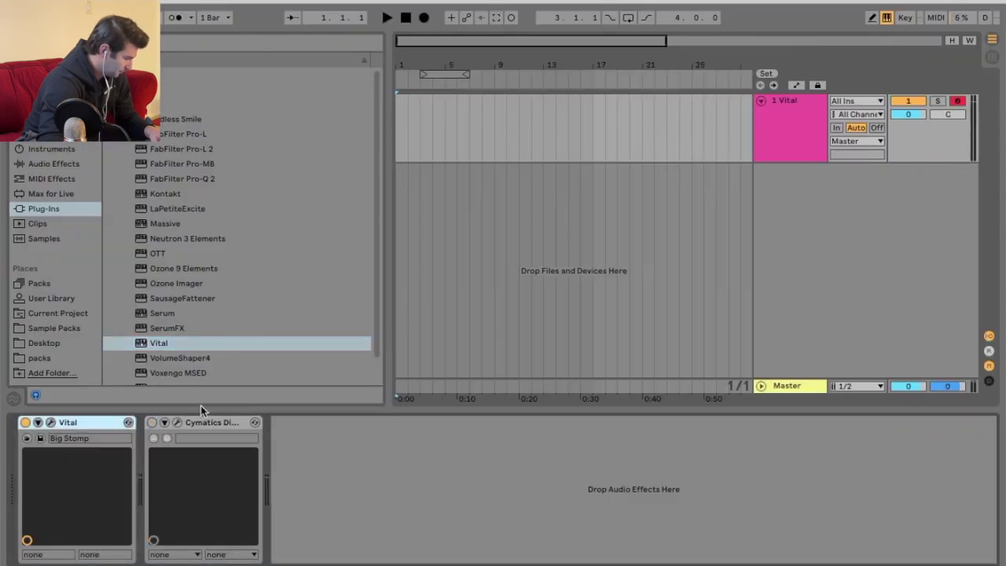
{"action": "key", "text": "super+alt+p"}
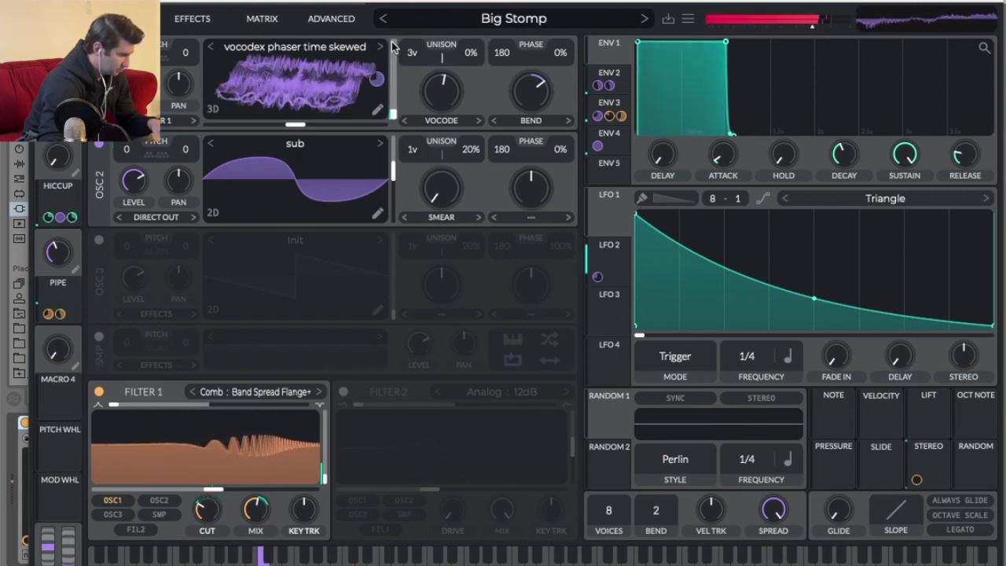
{"action": "key", "text": "super+alt+p"}
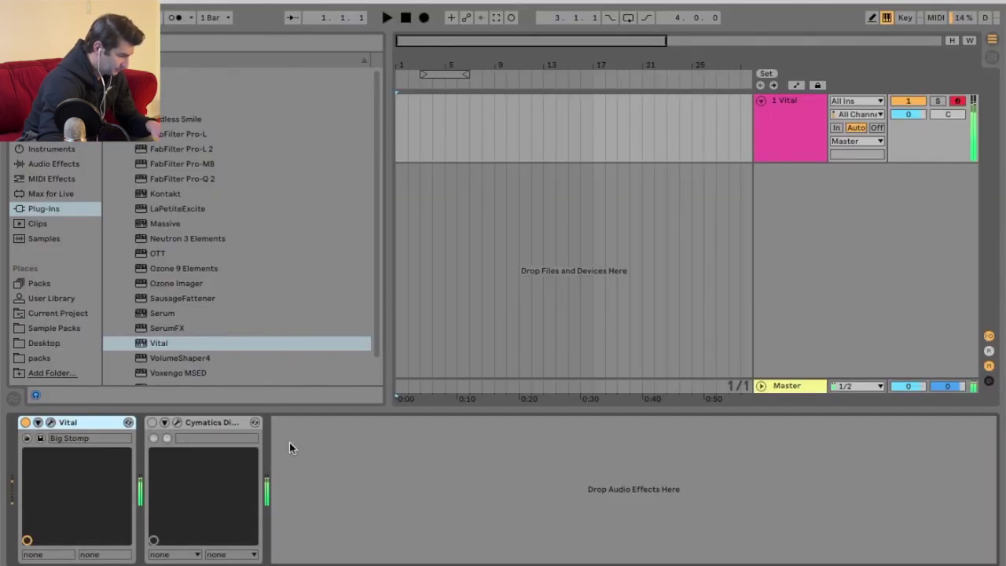
- Re-enable Diablo Lite on the Vital patch, open its window and move it slightly upward
{"action": "left_click", "coordinate": [152, 422]}
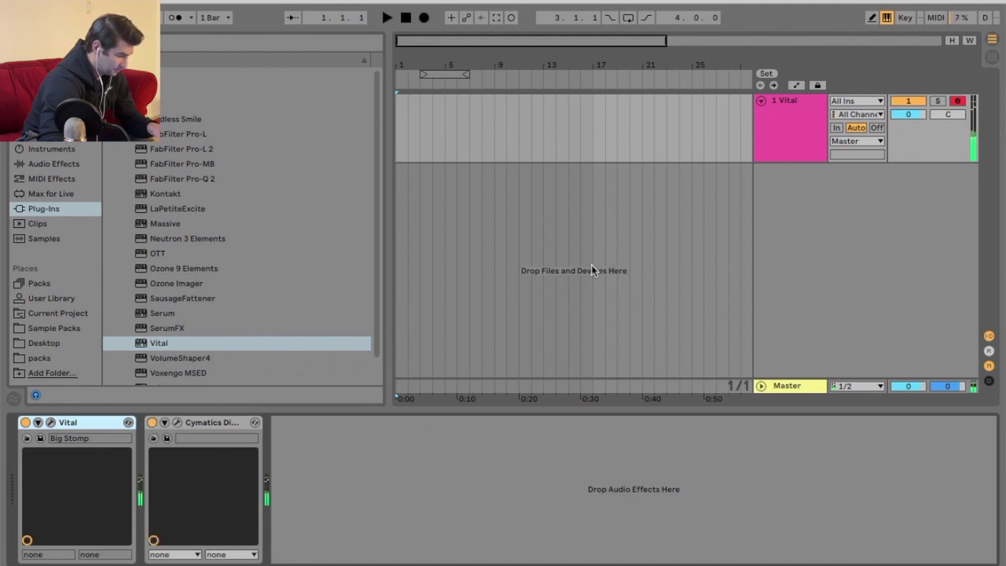
{"action": "key", "text": "super+alt+p"}
{"action": "left_click_drag", "start_coordinate": [485, 36], "coordinate": [487, 25]}
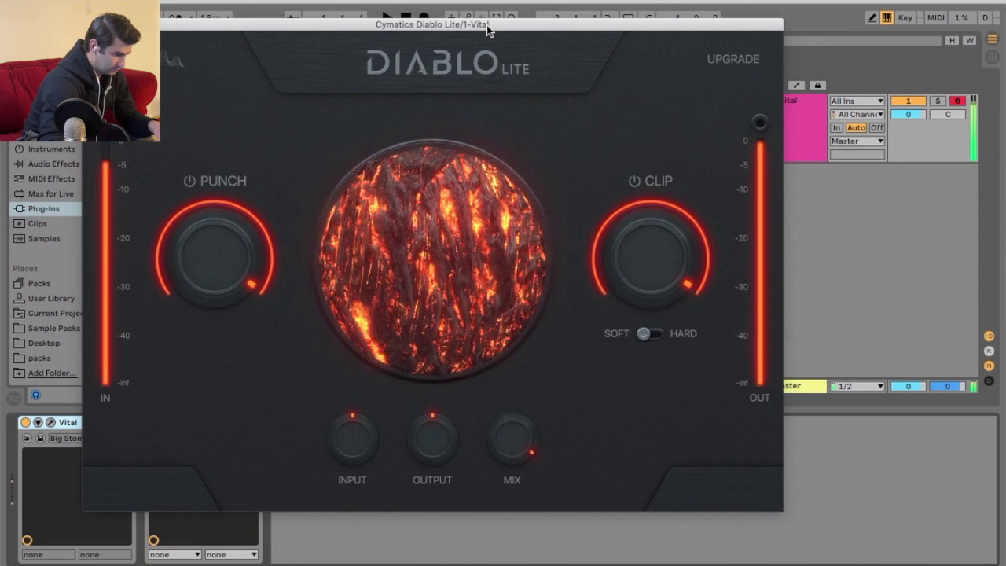